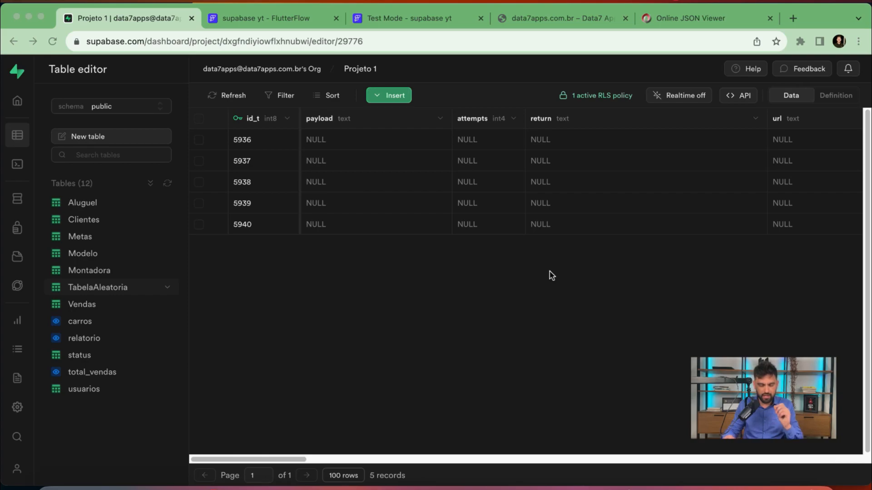
Open the Modelo table from the Table editor sidebar
left_click(91, 254)
View the Montadora table, then return to the Modelo table listing 19 car models
left_click(88, 270)
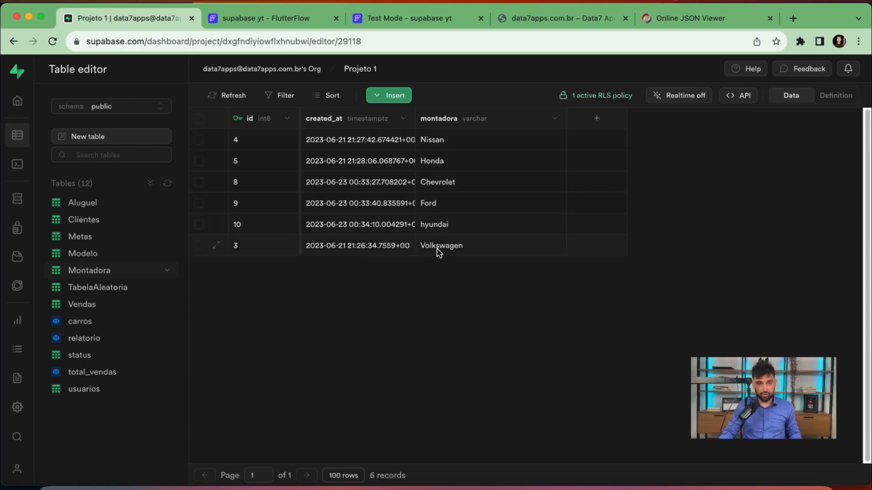
left_click(92, 255)
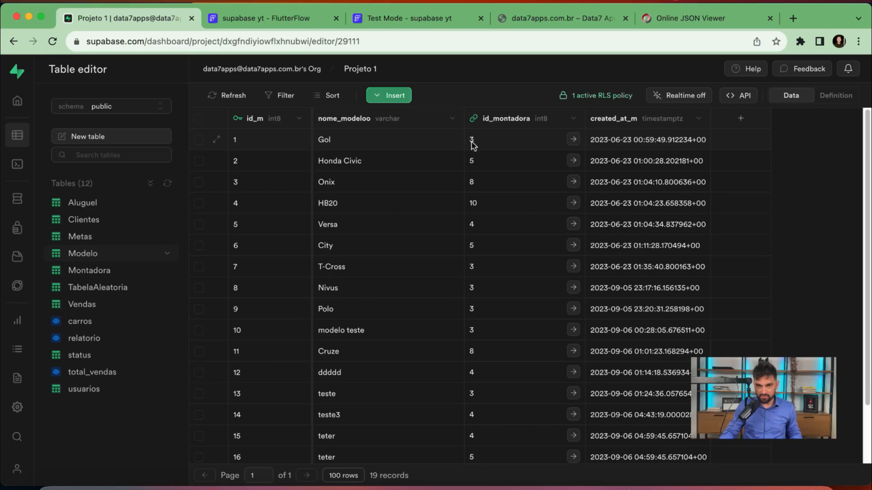
Compare the Montadora and Modelo tables, ending on Montadora's six car makers
left_click(101, 277)
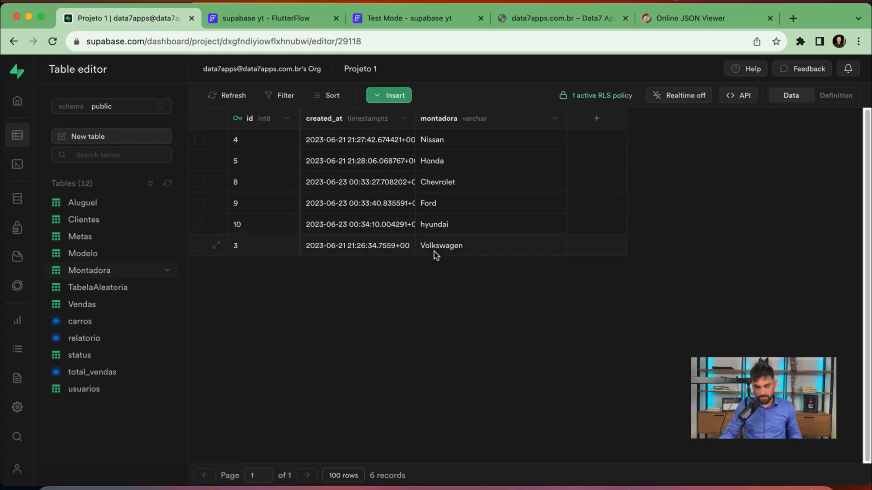
left_click(82, 253)
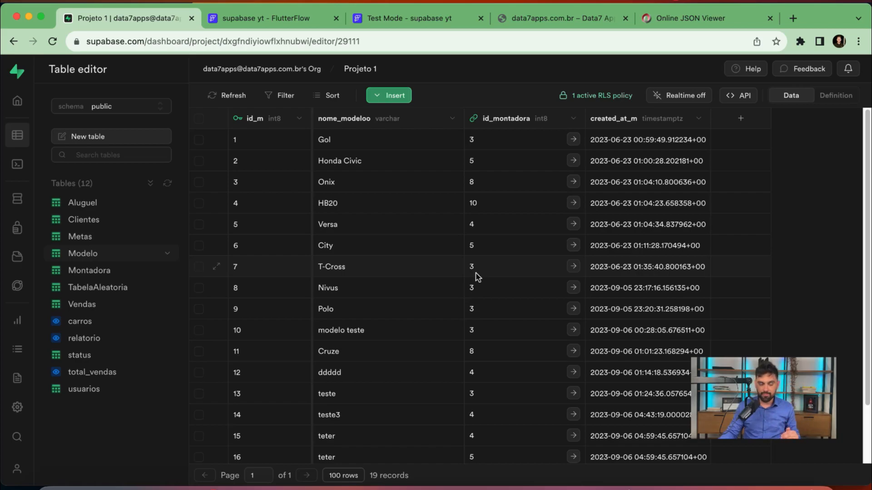
left_click(94, 273)
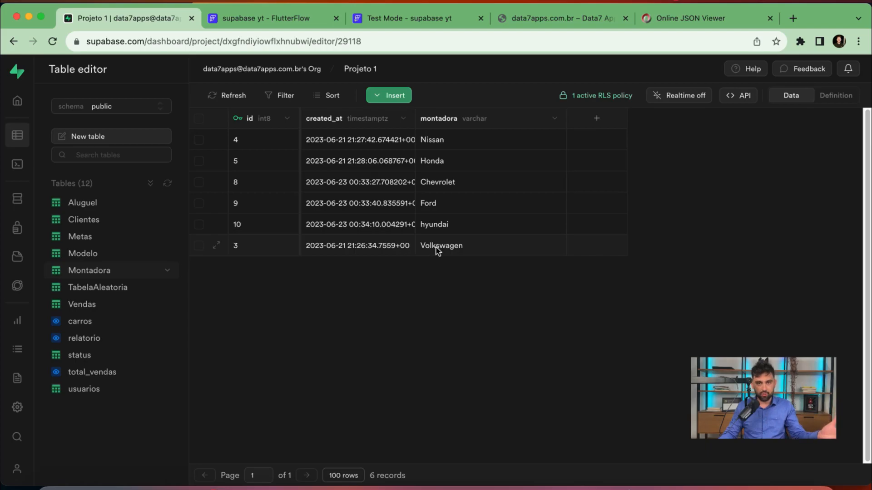
Compare Modelo and Montadora once more, then open the carros view pairing models with makers
left_click(96, 253)
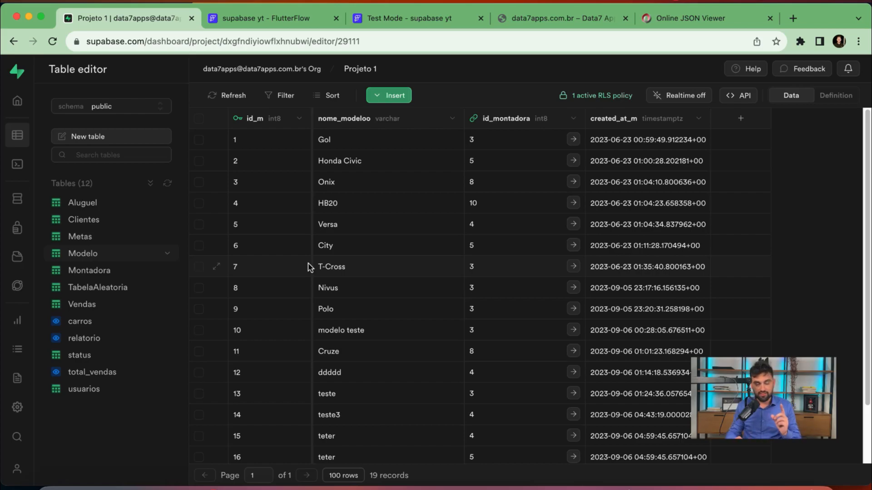
left_click(98, 270)
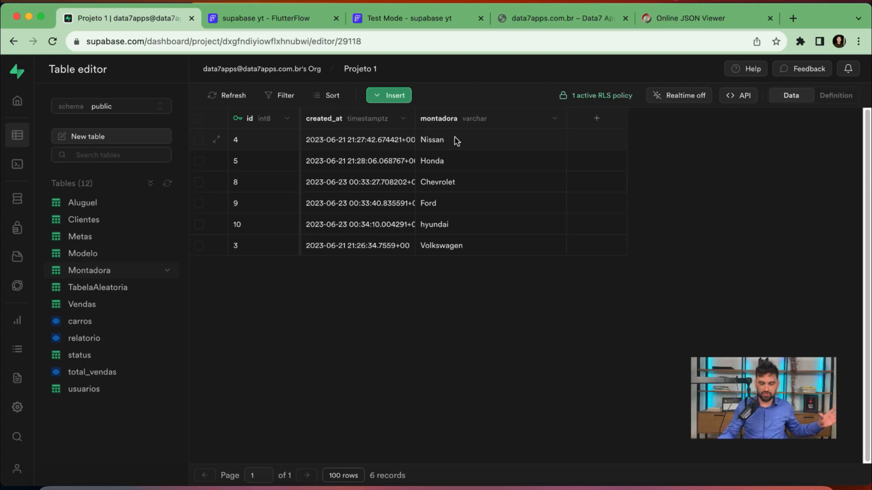
left_click(102, 255)
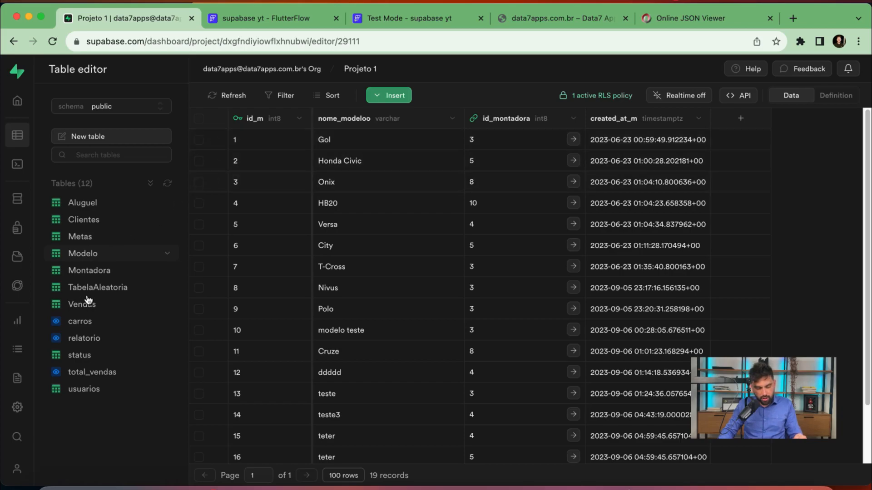
left_click(80, 321)
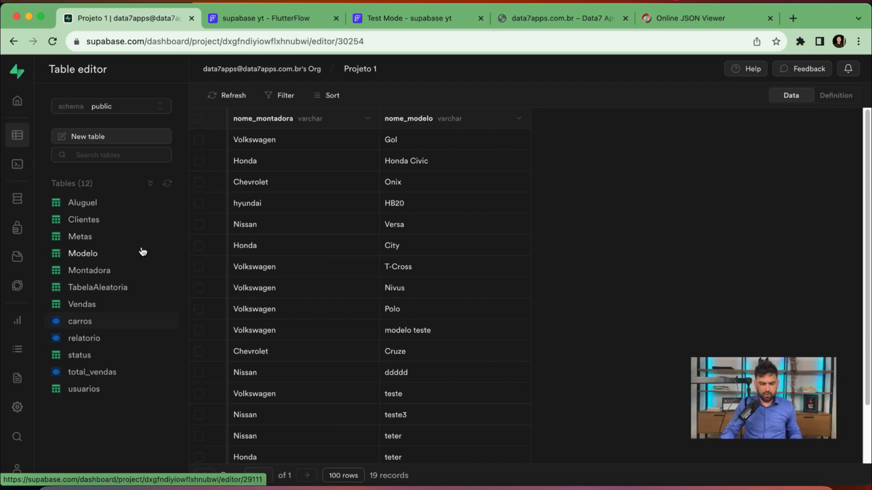
Open the Clientes table with its 5 client records
left_click(93, 221)
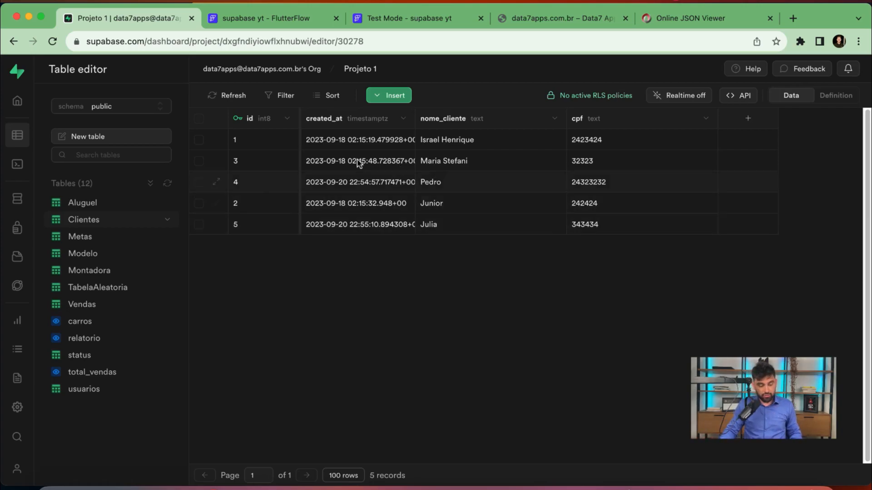
Open the Aluguel table showing three client-to-model rentals
left_click(93, 204)
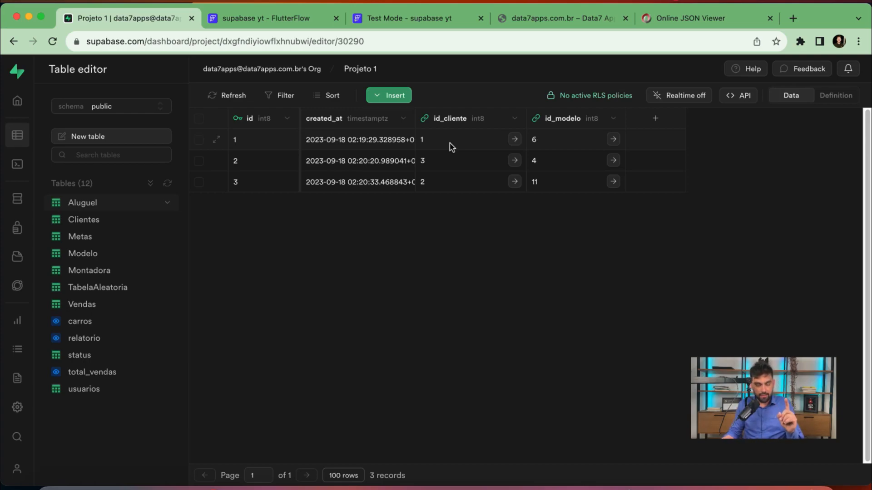
Open the relatorio view combining each rental's client name with maker and model
left_click(85, 343)
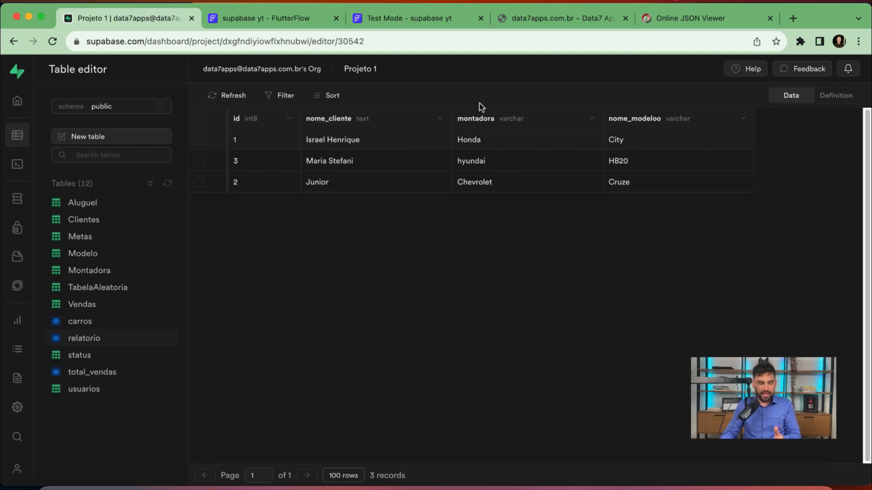
Inspect table relationships in the Schema Visualizer, repositioning Modelo, then return to the Table editor
left_click(19, 205)
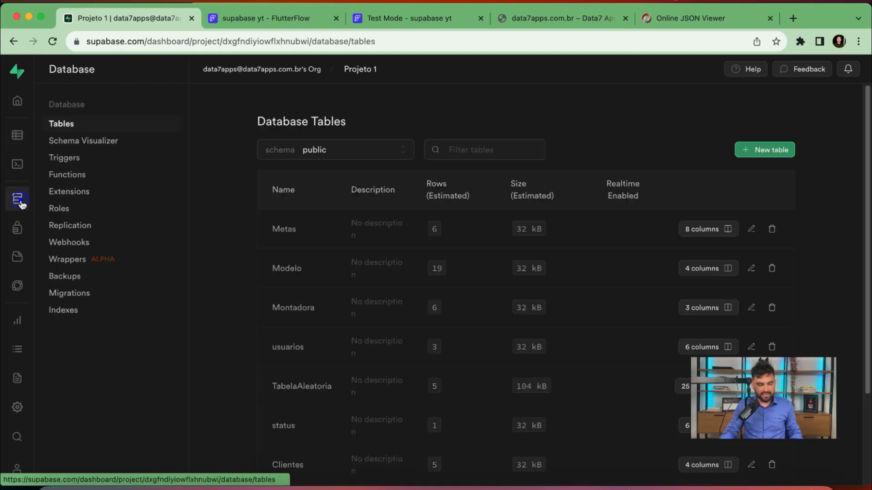
left_click(75, 140)
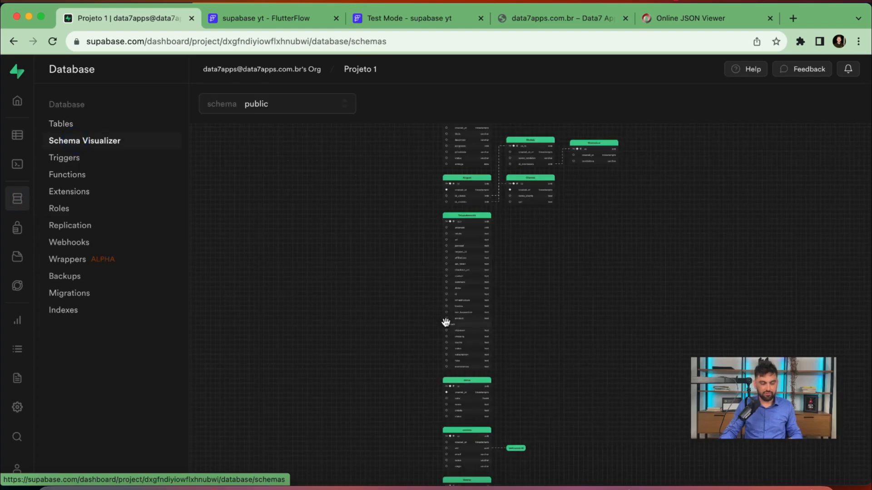
left_click(558, 265)
scroll(476, 249, "up", 5)
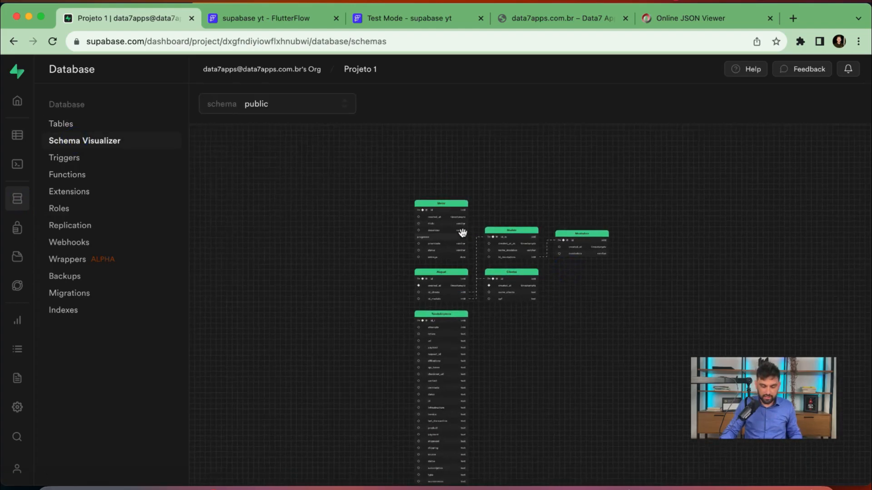
left_click_drag(534, 187, 479, 179)
left_click_drag(548, 218, 547, 178)
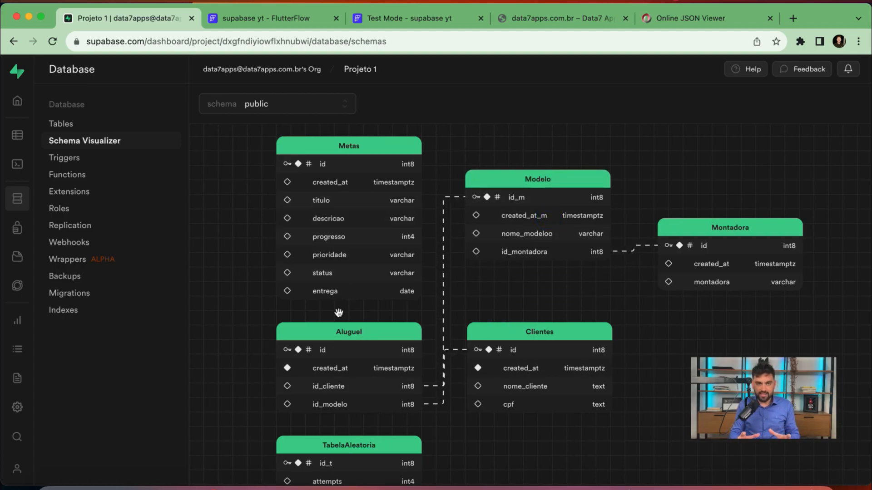
left_click(9, 141)
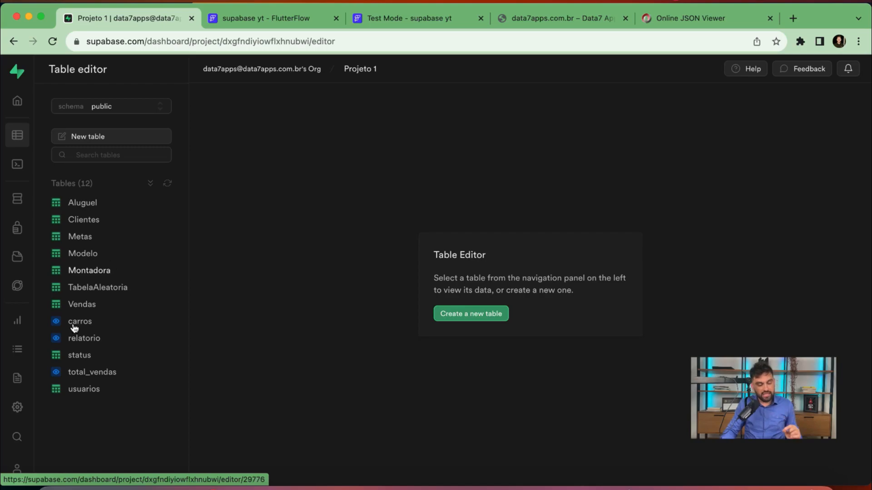
Browse relatorio, Vendas and Aluguel, then open the add-data options for Aluguel
left_click(84, 338)
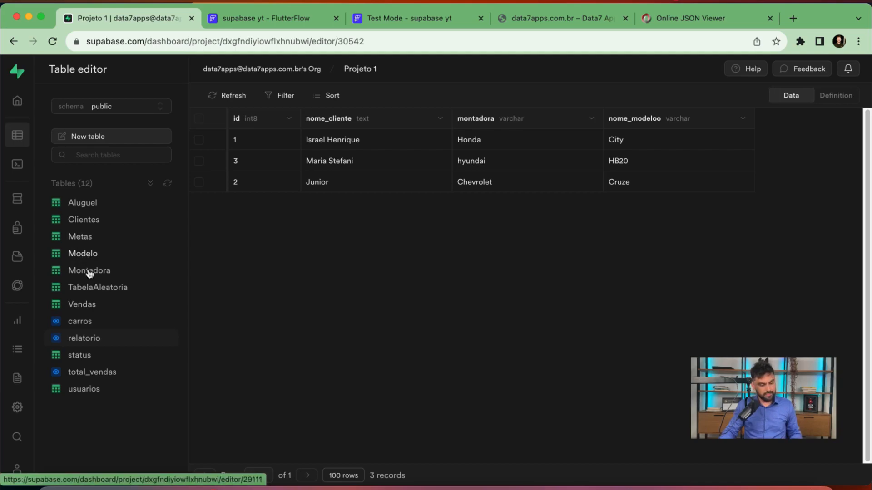
left_click(90, 306)
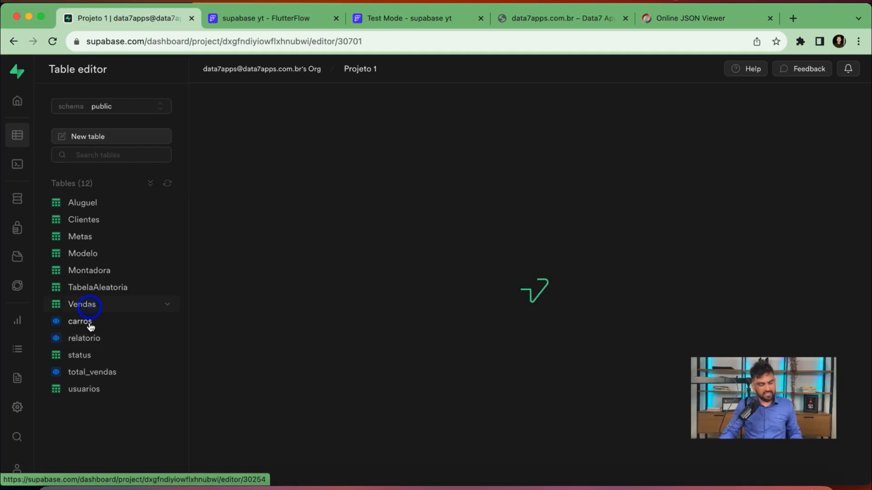
left_click(88, 204)
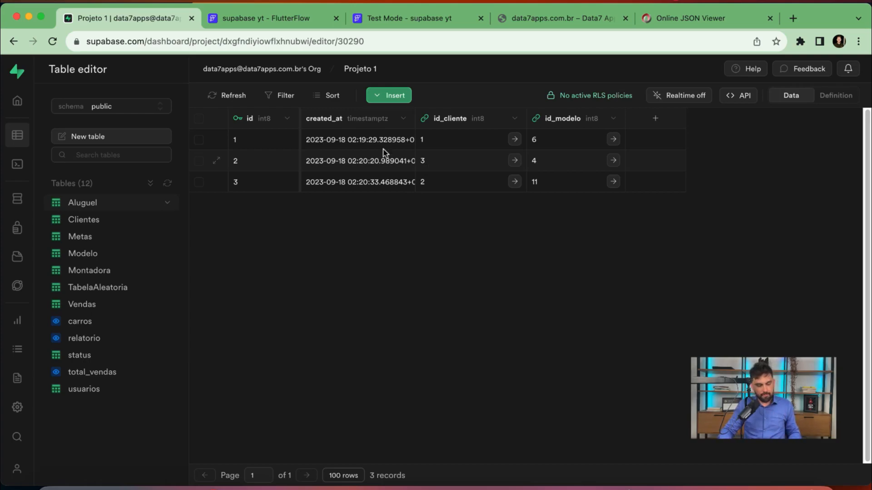
left_click(391, 95)
Insert an Aluguel row with id_cliente 1 and id_modelo 8 (Nivus) and save it
left_click(410, 132)
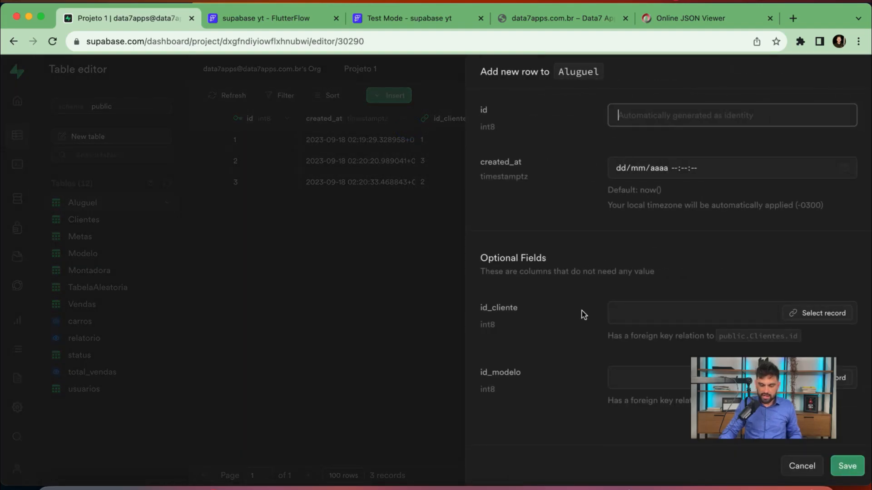
left_click(642, 315)
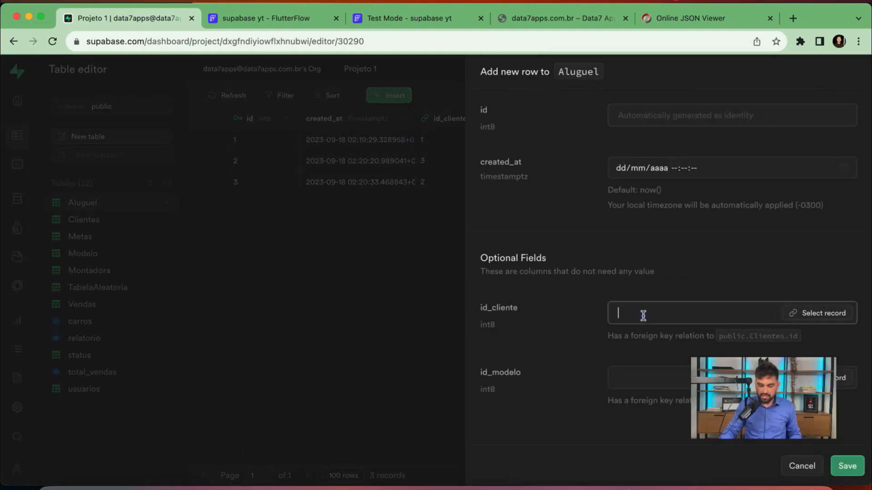
left_click(827, 314)
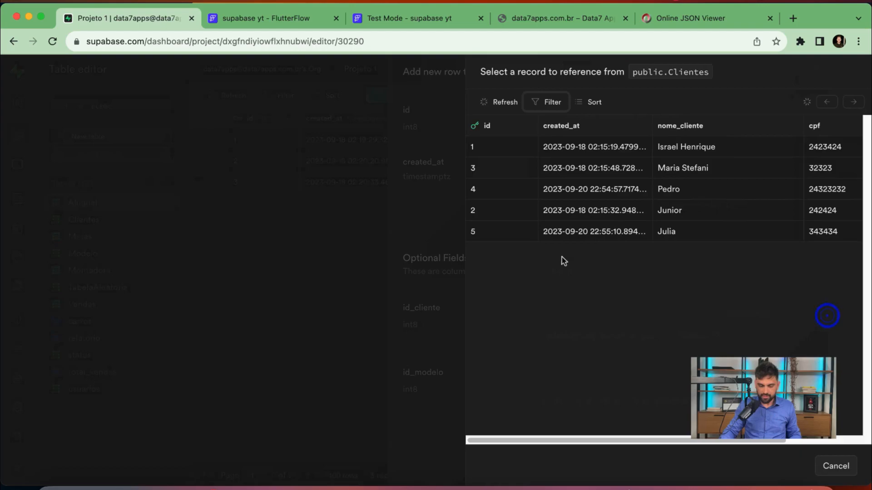
left_click(673, 153)
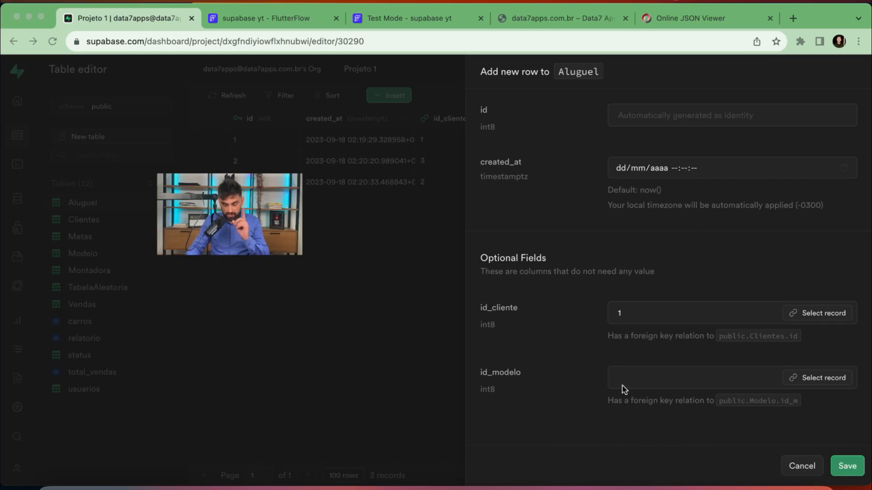
left_click(821, 382)
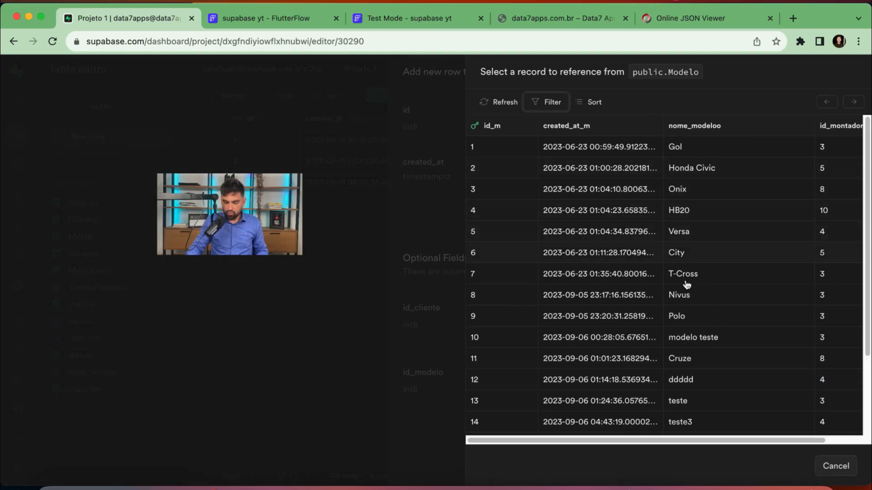
left_click(684, 299)
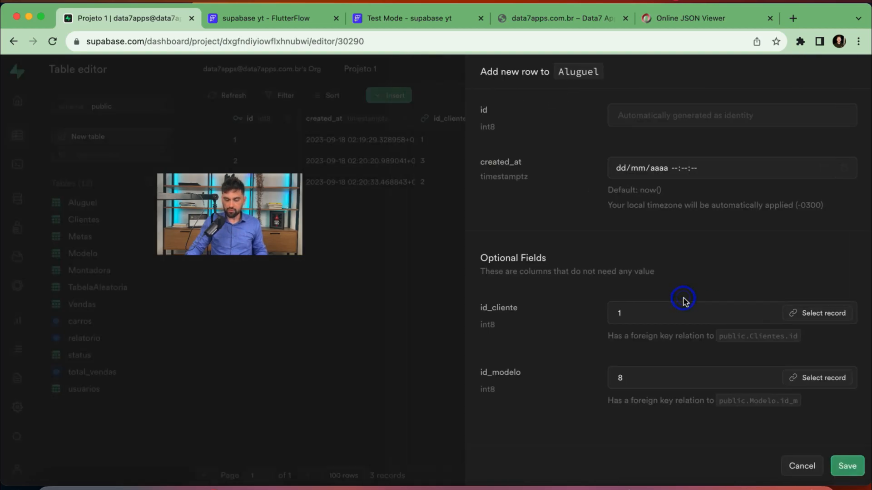
left_click(849, 467)
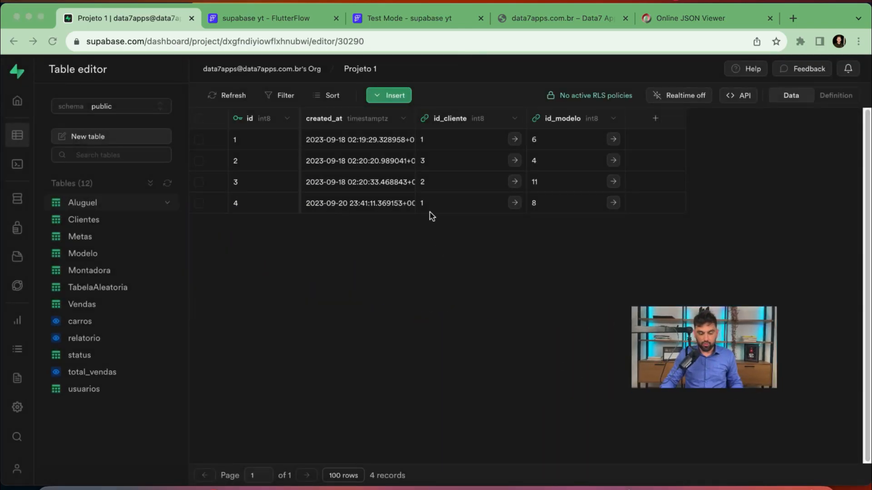
Check the relatorio view's rows, including the new Volkswagen Nivus rental, then open the Montadora table
left_click(80, 339)
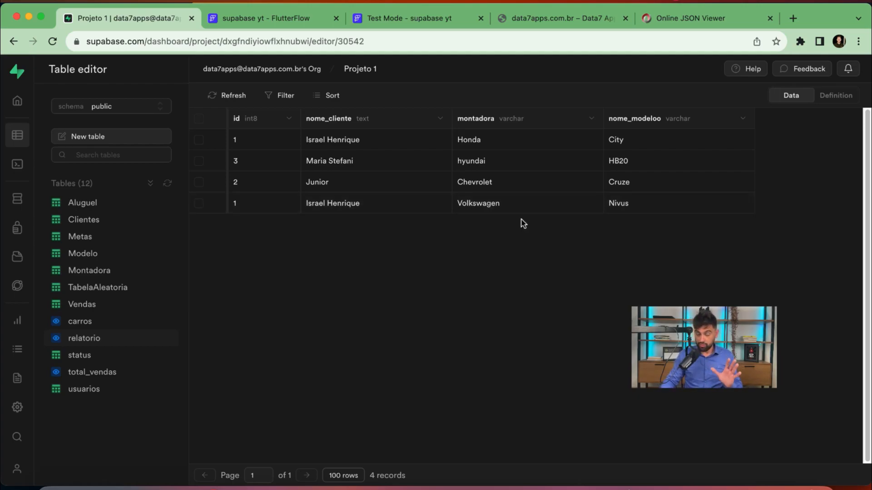
left_click(81, 271)
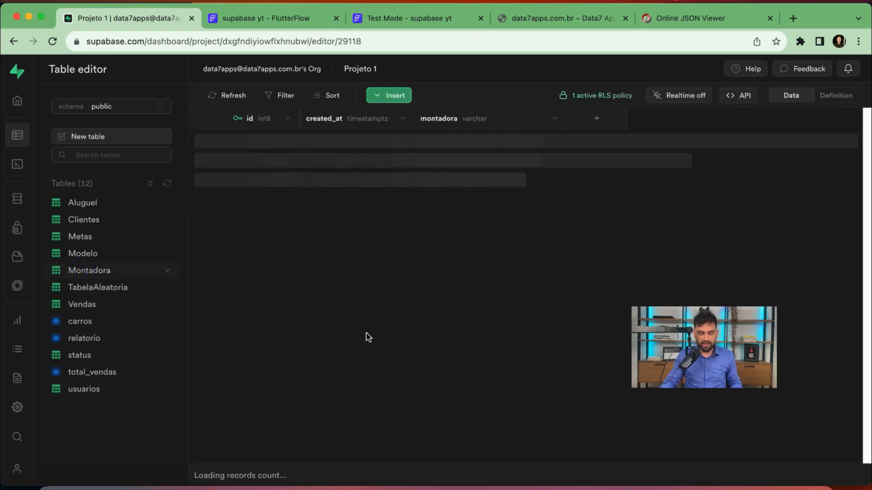
Rename the manufacturer in Montadora row id 3 from Volkswagen to VW
left_click(454, 252)
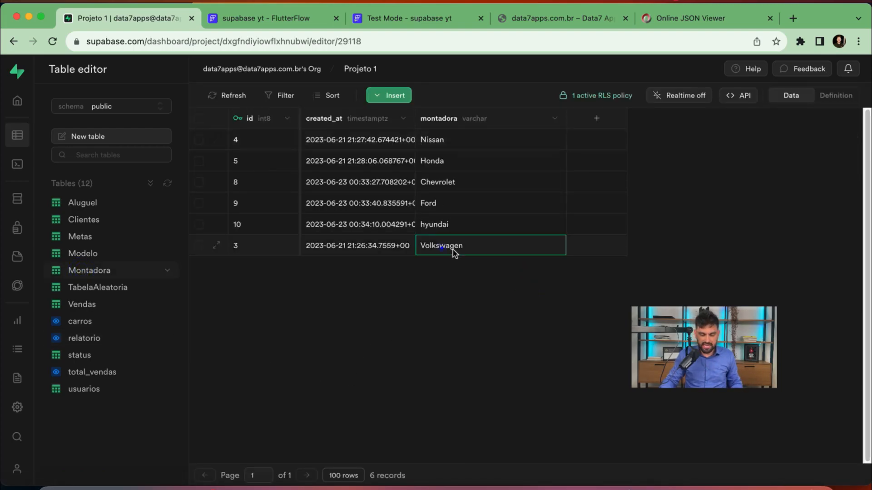
double_click(452, 252)
key("BackSpace")
key("BackSpace")
key("BackSpace")
key("BackSpace")
key("BackSpace")
key("BackSpace")
key("BackSpace")
key("BackSpace")
key("BackSpace")
type("W")
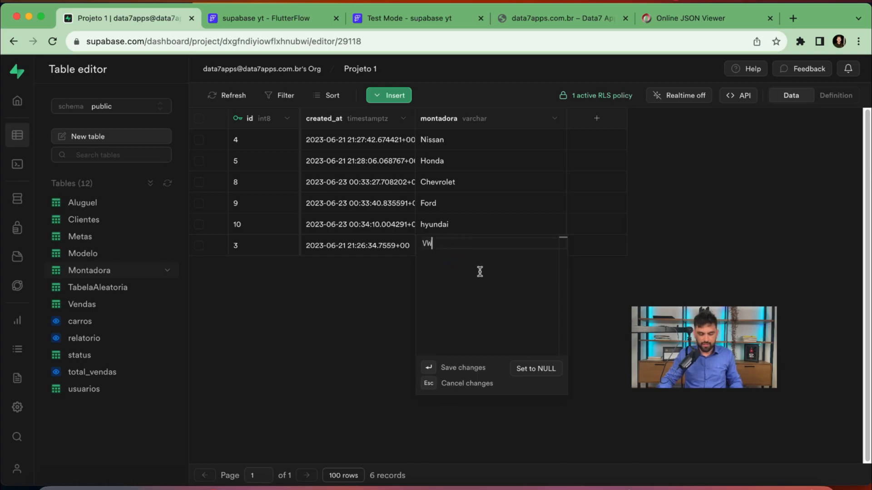
key("Return")
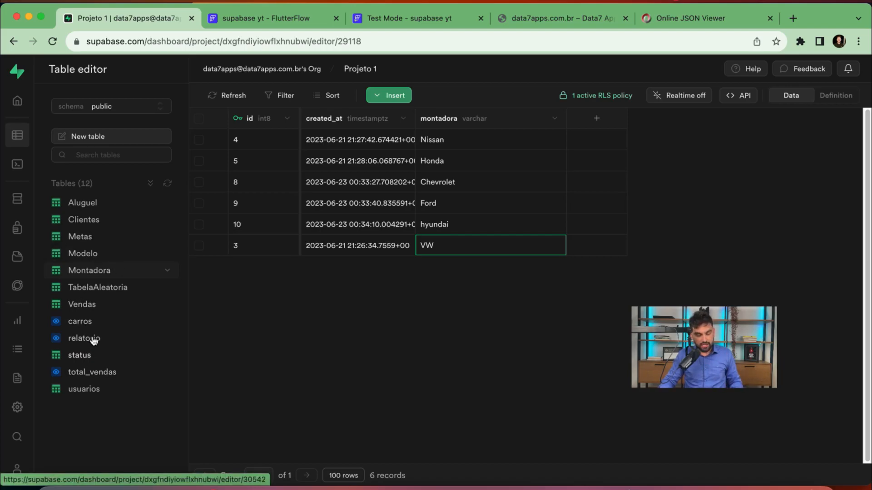
Confirm VW now appears as the maker in the carros view and on relatorio's Nivus row
left_click(90, 324)
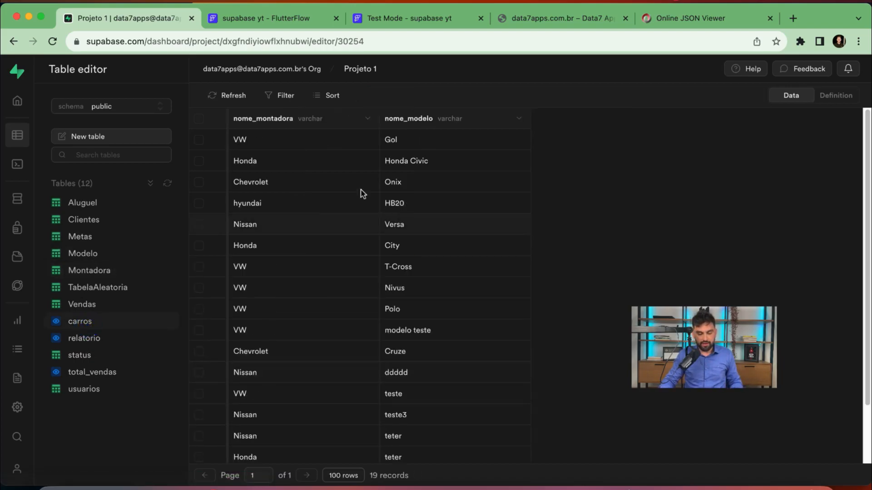
left_click(245, 143)
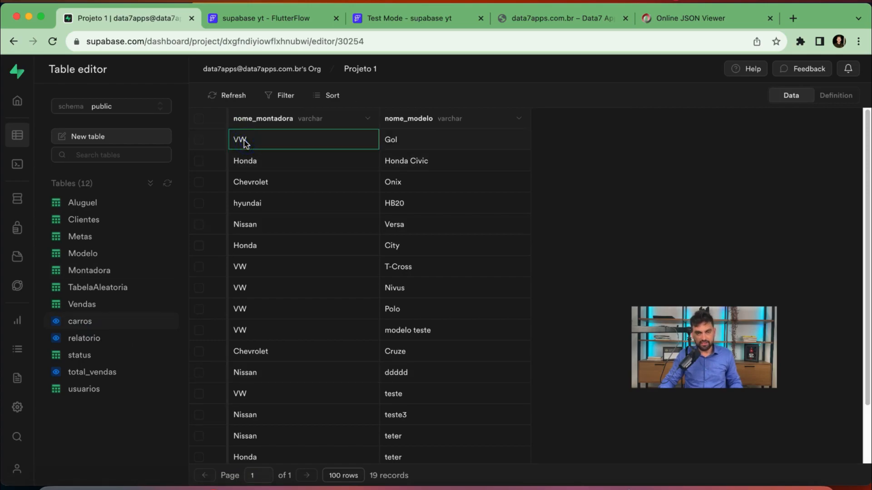
left_click(86, 340)
left_click(472, 207)
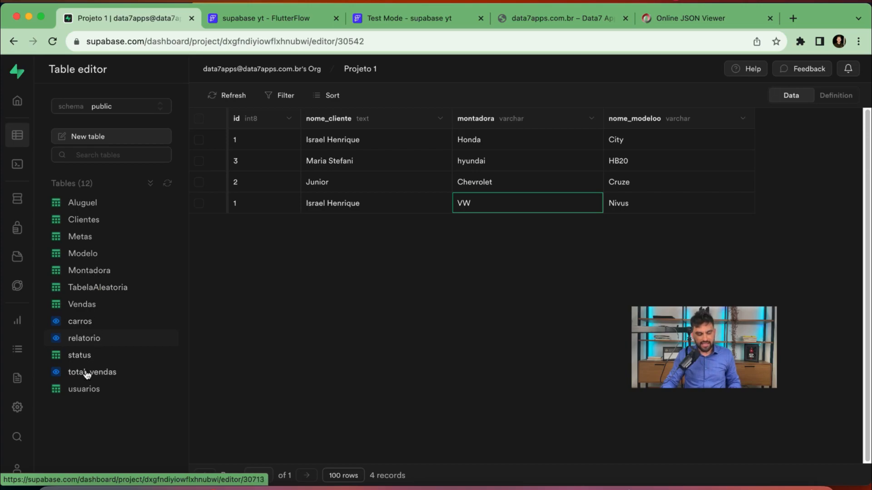
Check that the Vendas table is empty, then go to the FlutterFlow Test Mode app
left_click(86, 305)
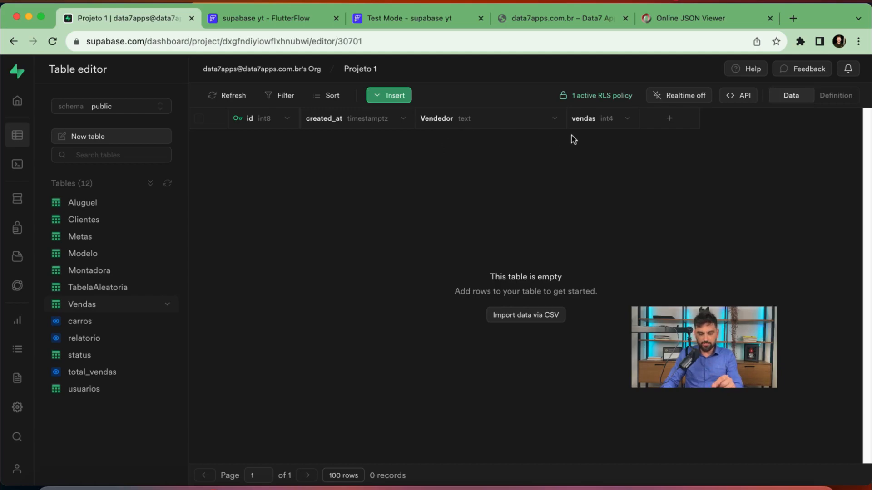
left_click(403, 13)
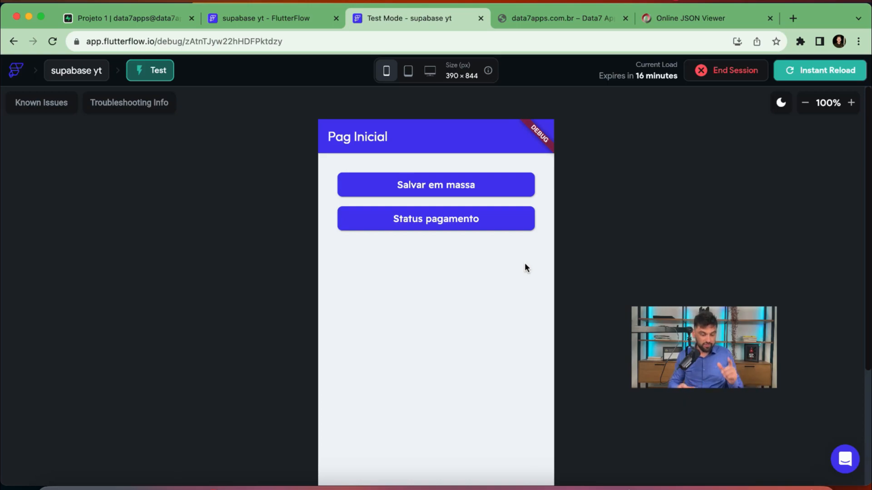
On Cadastrar em massa, add sales rows for the first seller, with quantities 10, 68, 82 and 11
left_click(489, 190)
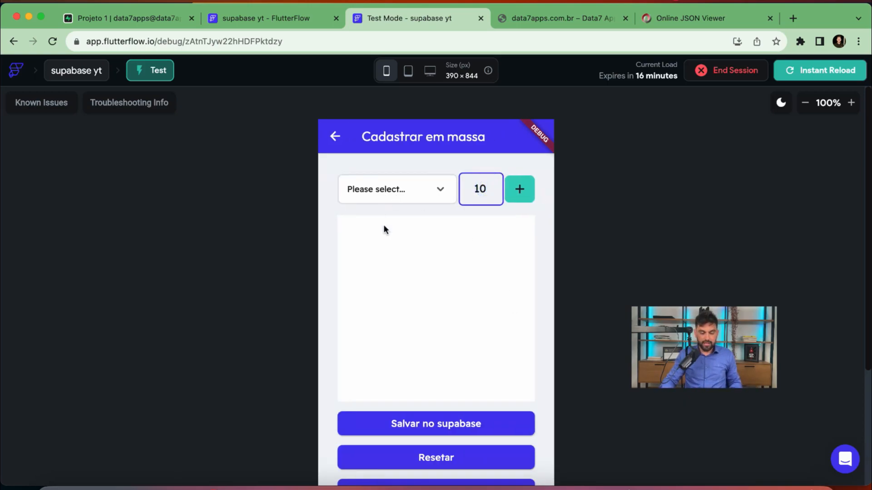
left_click(389, 193)
left_click(373, 189)
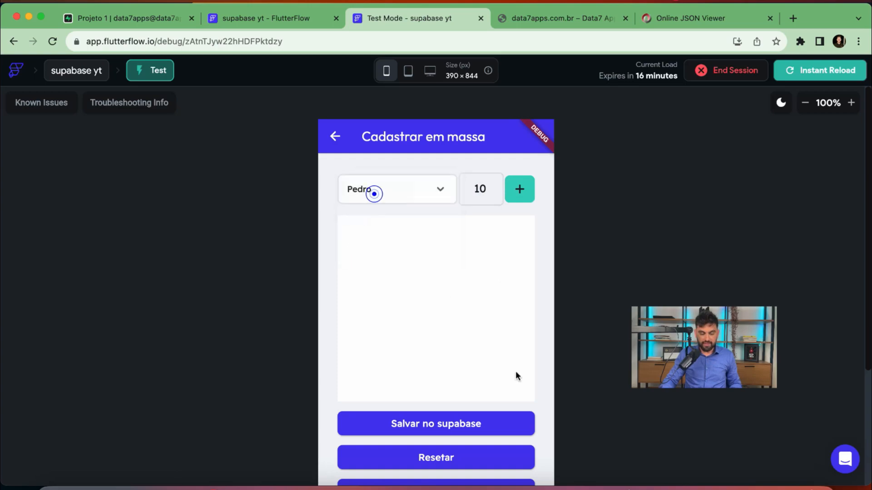
left_click(520, 189)
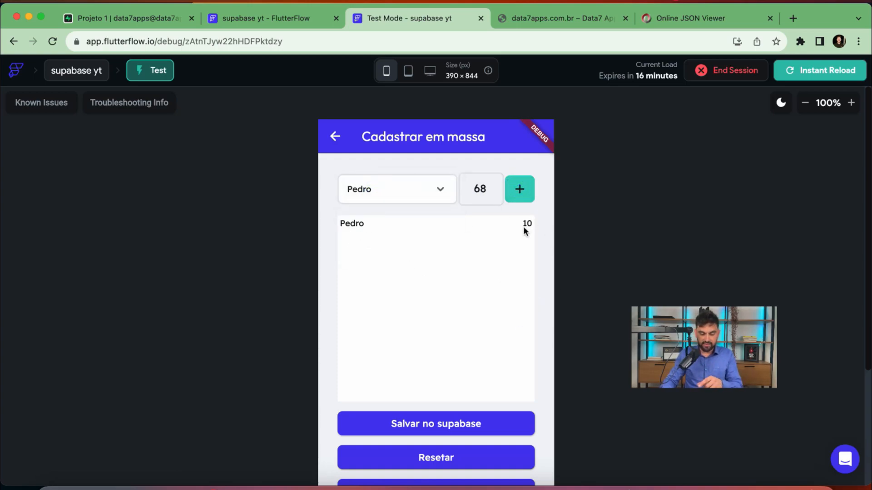
left_click(521, 193)
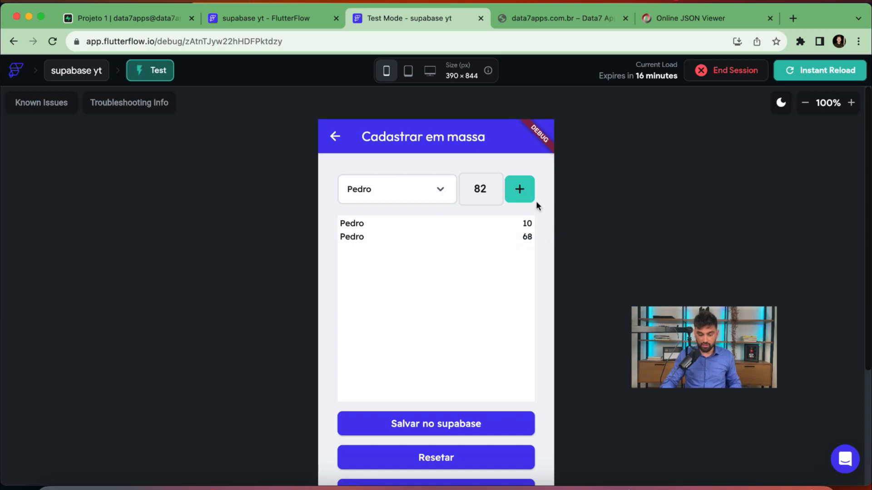
left_click(851, 103)
left_click(851, 103)
left_click(851, 102)
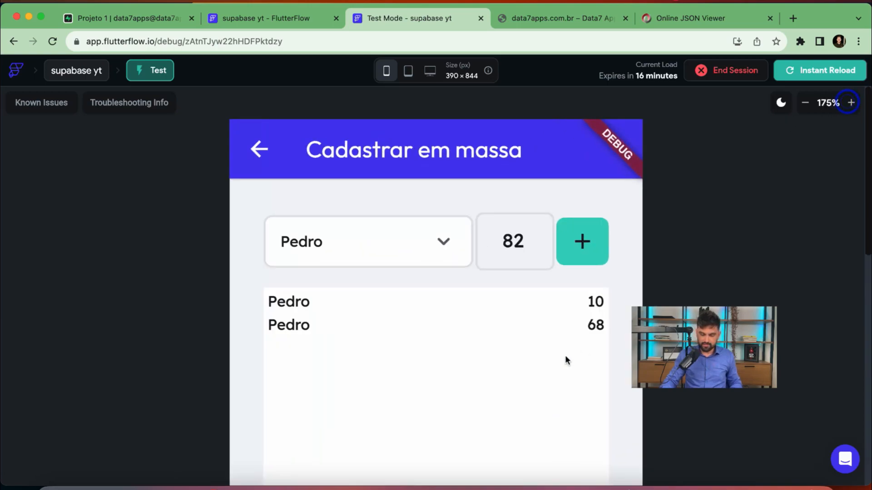
scroll(660, 267, "down", 2)
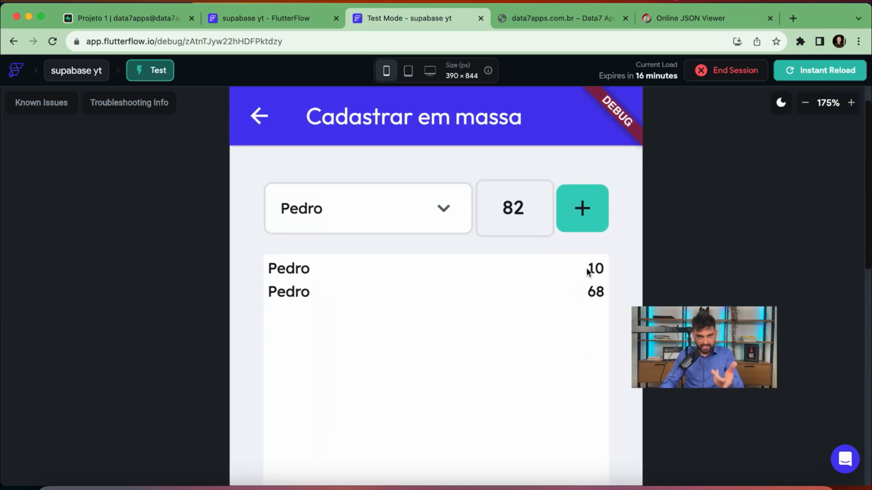
left_click(586, 207)
left_click(588, 209)
left_click(588, 209)
left_click(588, 209)
left_click(588, 209)
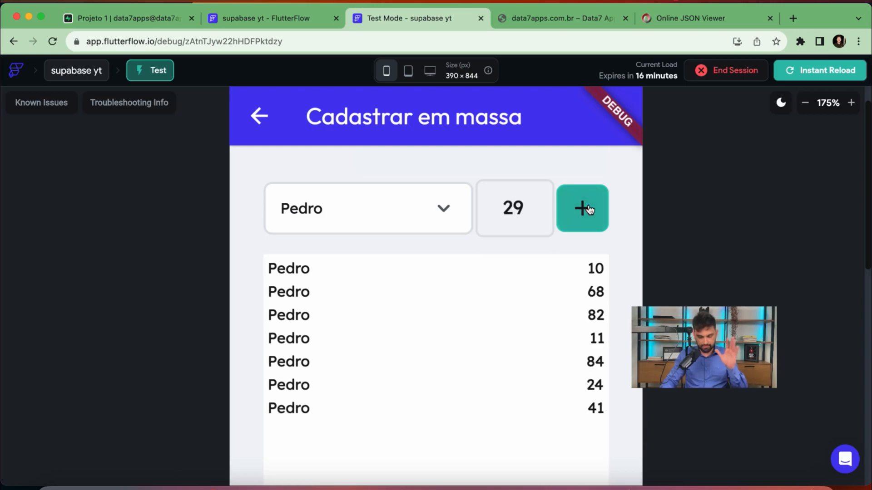
left_click(588, 208)
left_click(588, 208)
left_click(588, 209)
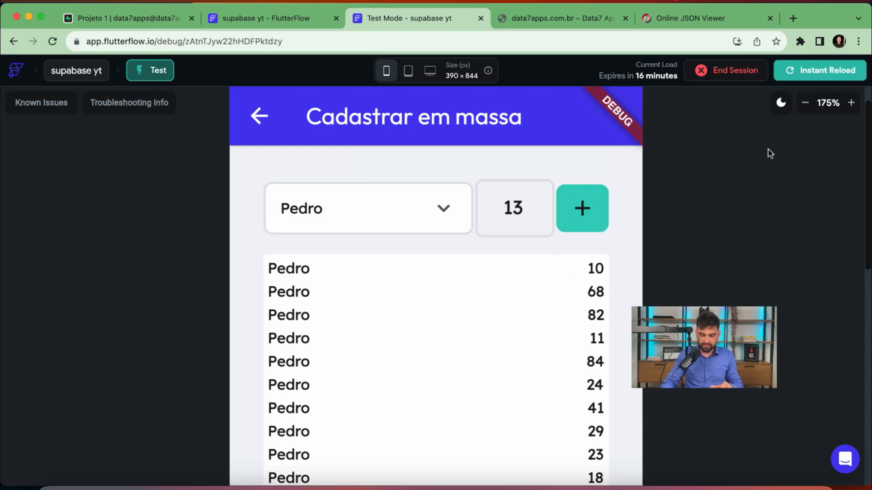
left_click(805, 103)
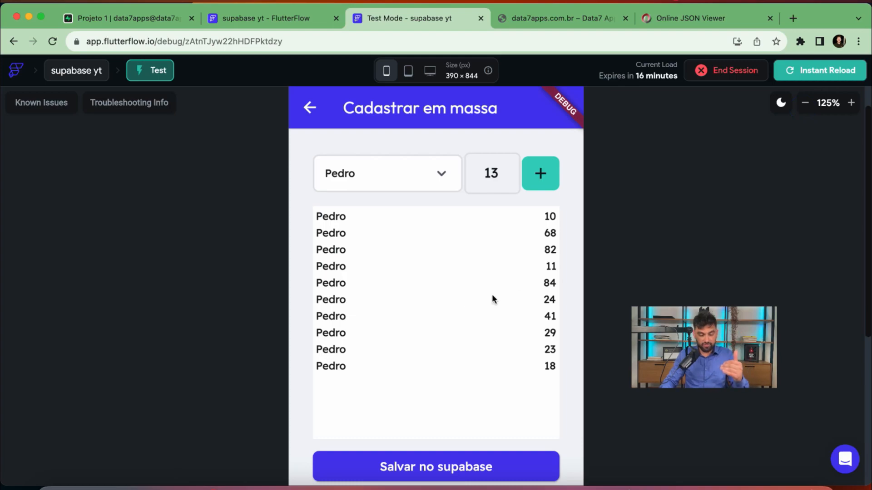
Switch to the second seller and add three random-quantity sales rows
left_click(373, 177)
left_click(358, 208)
left_click(540, 174)
left_click(540, 174)
left_click(539, 175)
left_click(539, 175)
left_click(540, 174)
scroll(437, 296, "down", 4)
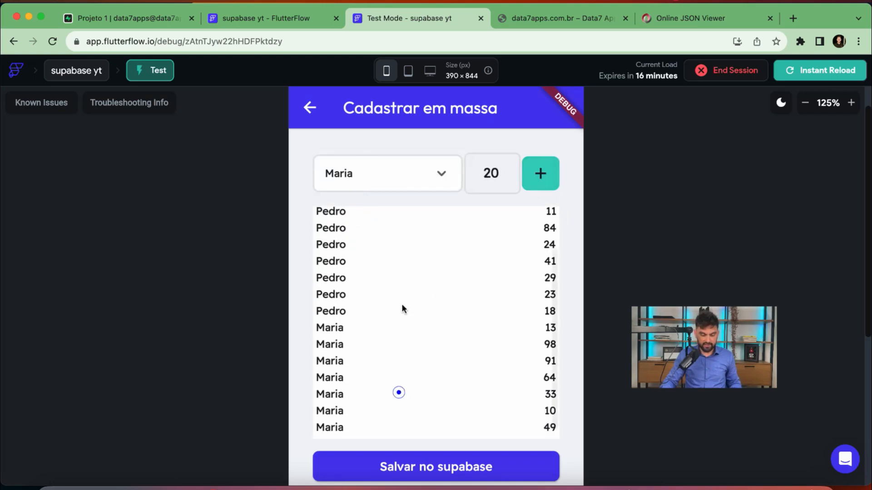
scroll(471, 373, "down", 1)
scroll(464, 249, "up", 1)
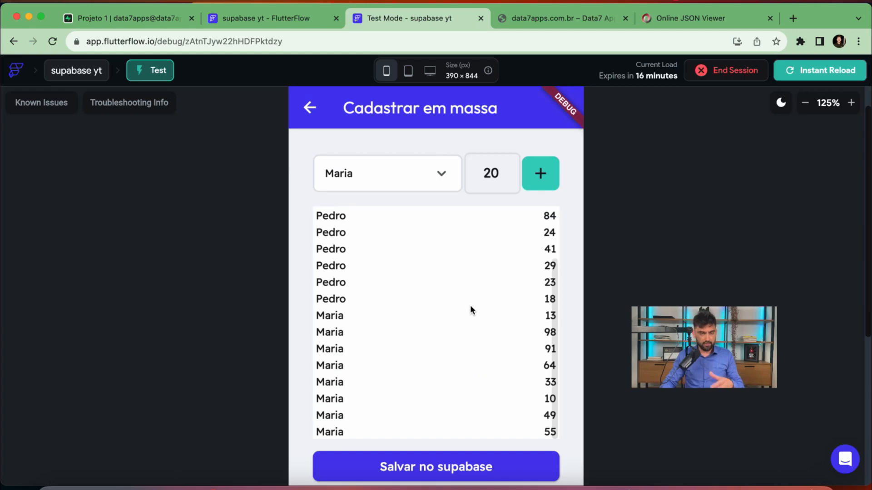
Add five random-quantity sales rows for the third seller and reset the preview to 100%
left_click(375, 173)
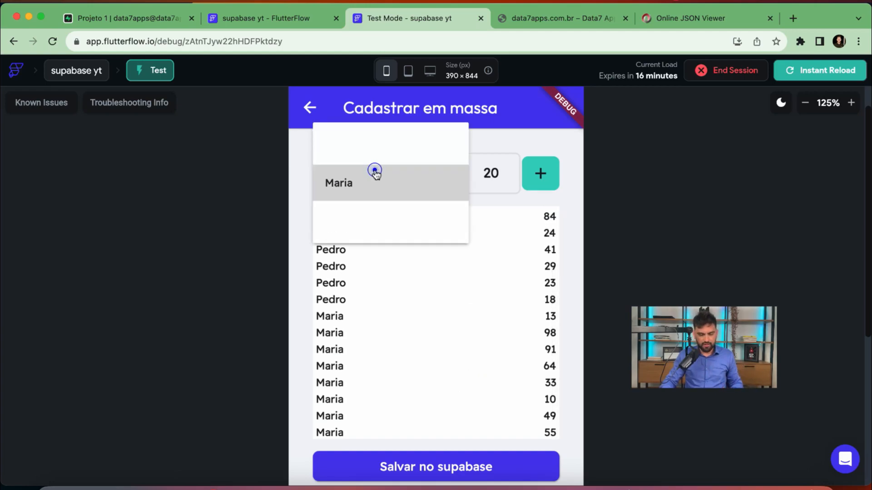
left_click(363, 218)
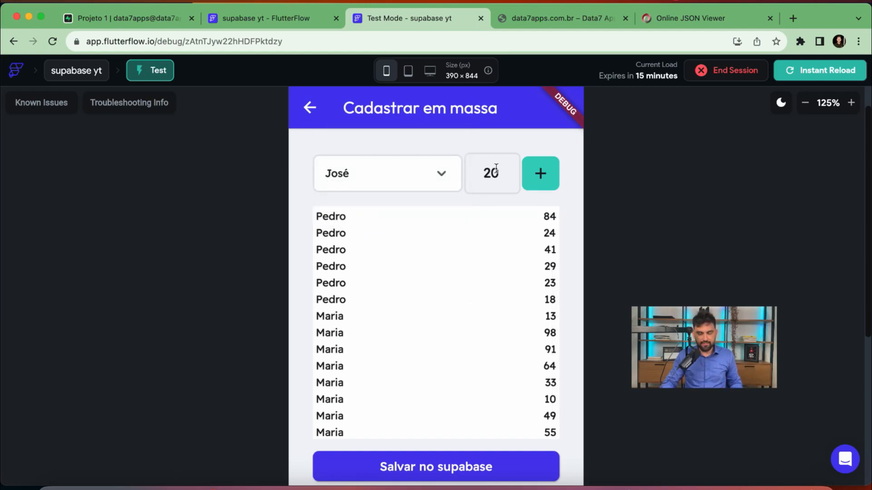
left_click(541, 172)
left_click(541, 172)
left_click(541, 171)
left_click(541, 171)
left_click(542, 171)
left_click_drag(420, 380, 398, 344)
left_click_drag(366, 290, 381, 345)
left_click_drag(401, 295, 415, 354)
left_click(805, 103)
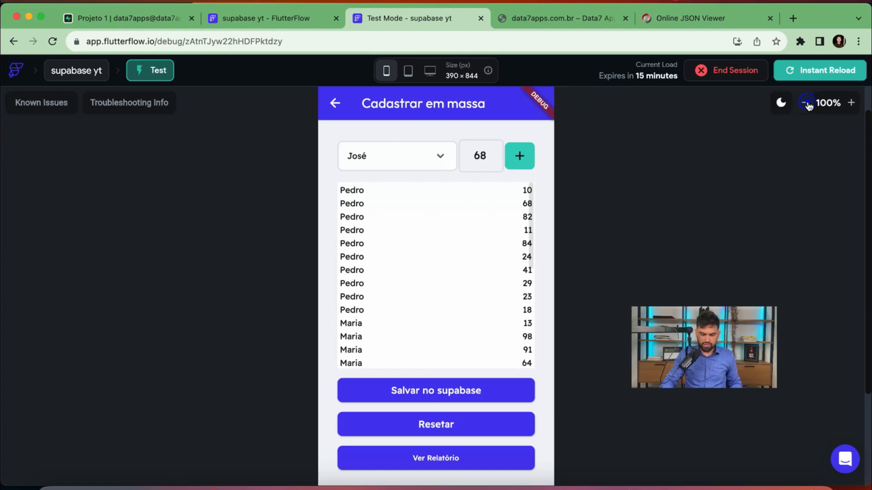
Save the listed batch of sales rows to Supabase with Salvar no supabase
left_click_drag(472, 226, 455, 197)
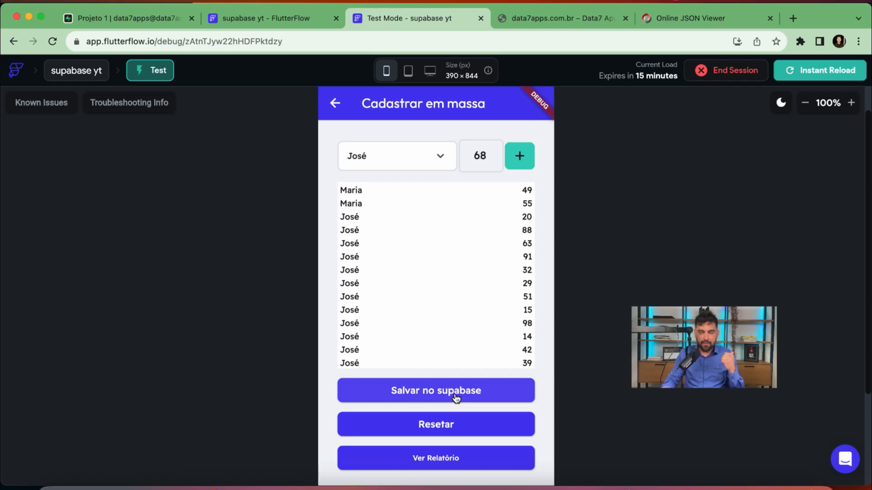
left_click(455, 399)
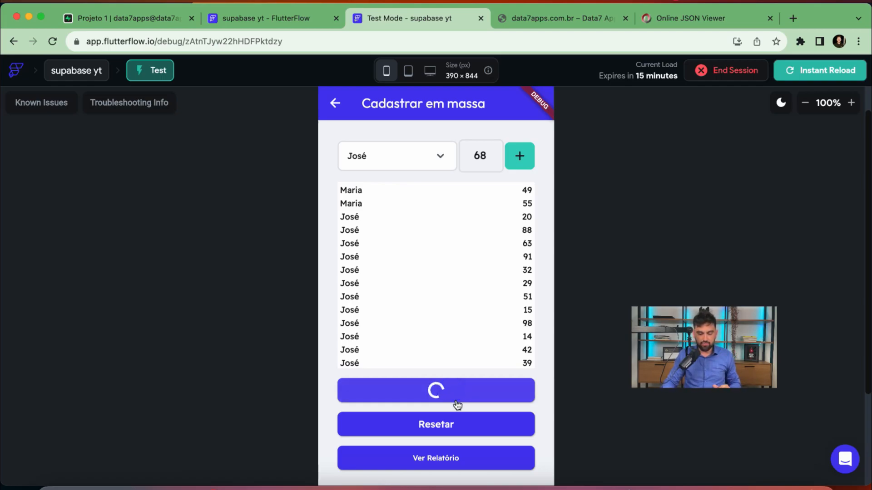
Dismiss the 201 alert and review the 30 saved records in Supabase's Vendas table
left_click(498, 362)
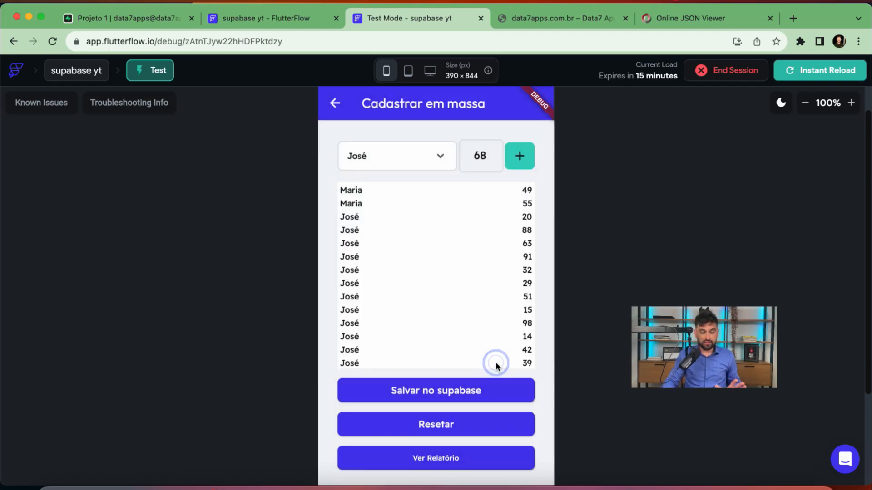
left_click(151, 17)
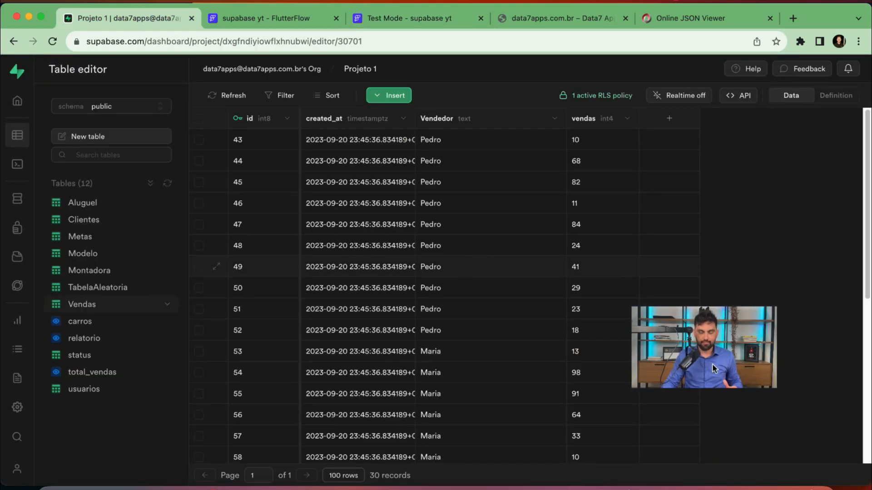
scroll(513, 319, "down", 6)
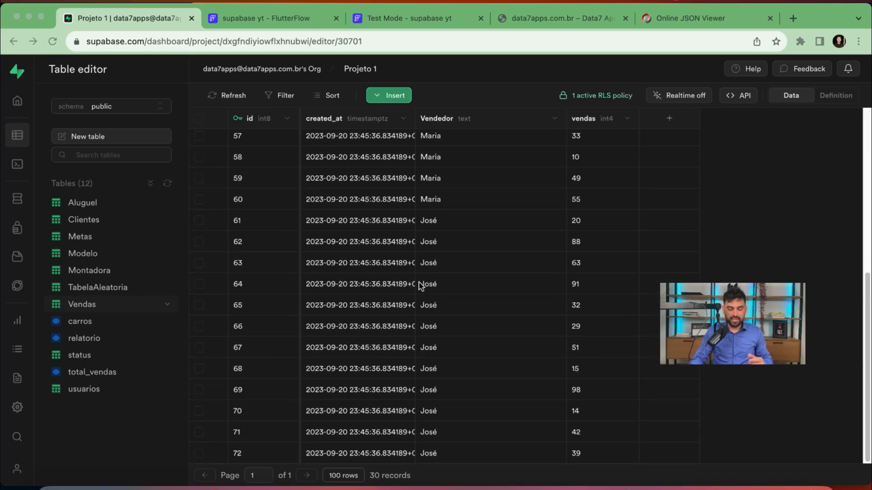
scroll(437, 348, "up", 6)
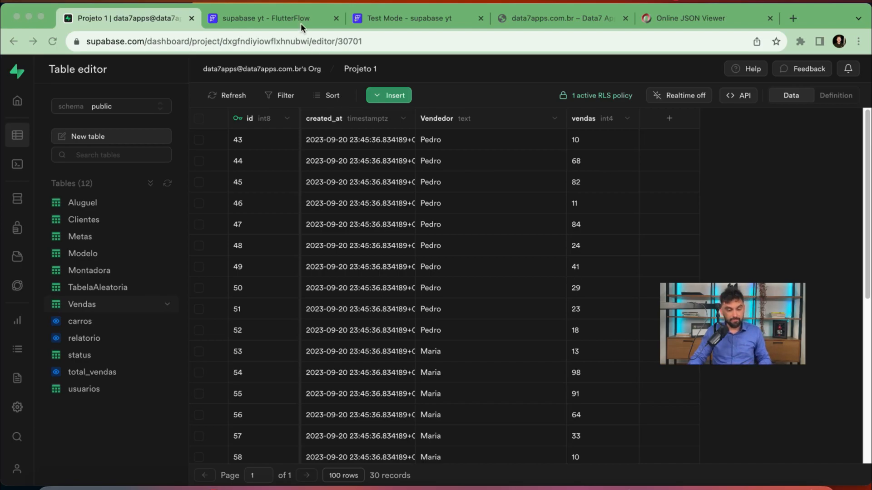
left_click(288, 23)
View the app's Relatório page at 150% showing per-seller totals 413, 390 and 582
left_click(417, 13)
left_click_drag(440, 331, 473, 334)
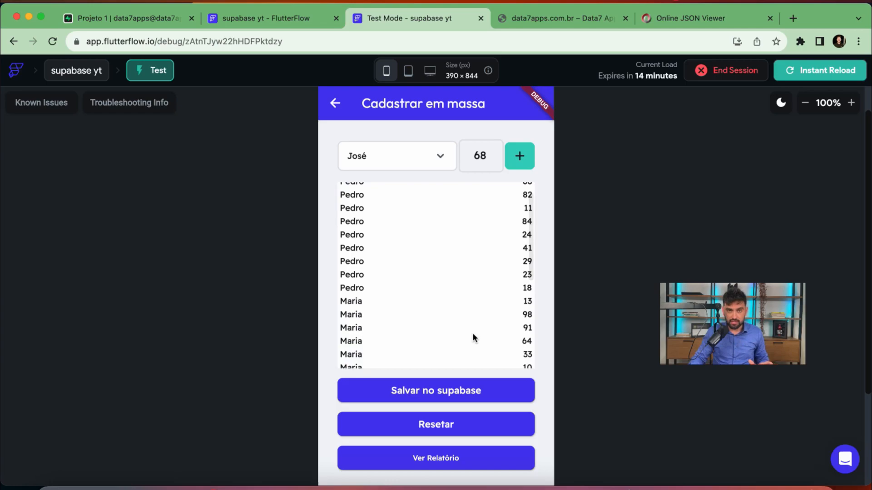
left_click(434, 462)
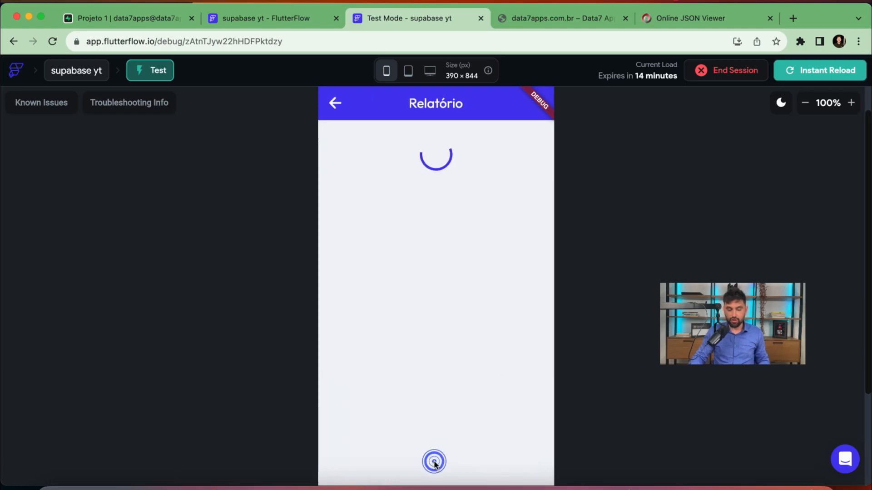
left_click(852, 103)
left_click(852, 103)
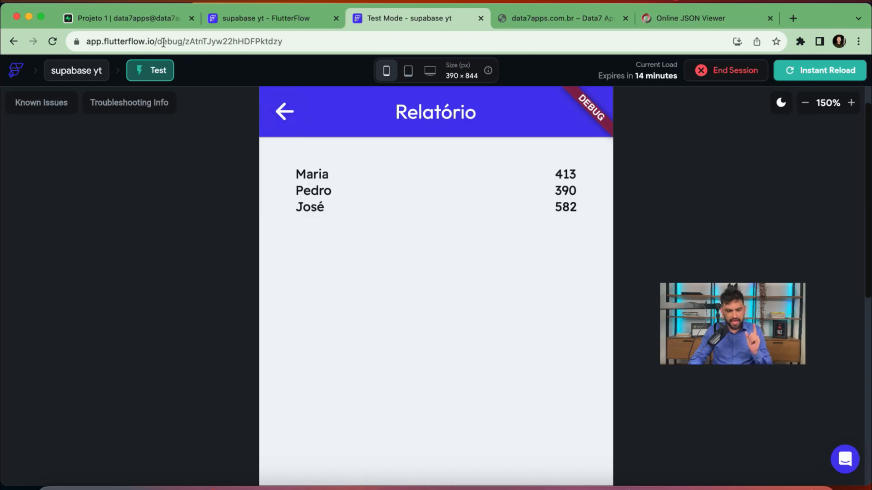
left_click(151, 19)
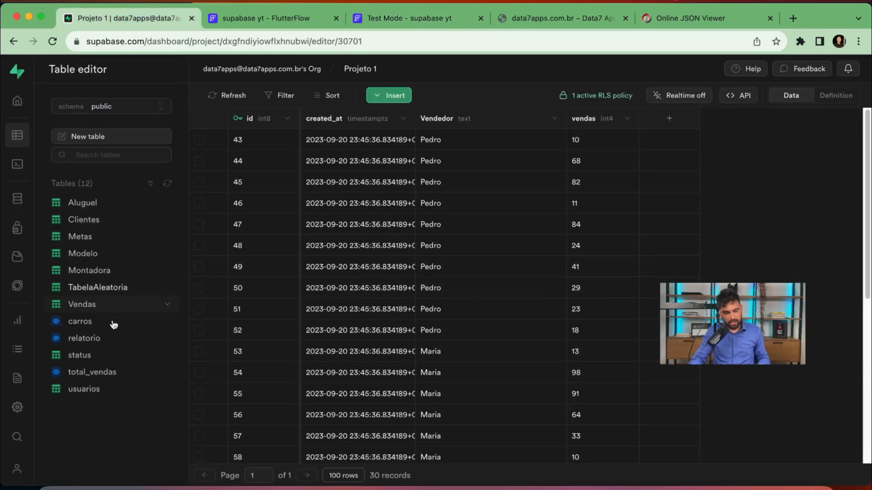
Open the total_vendas view to confirm the per-seller totals 413, 390 and 582
left_click(103, 375)
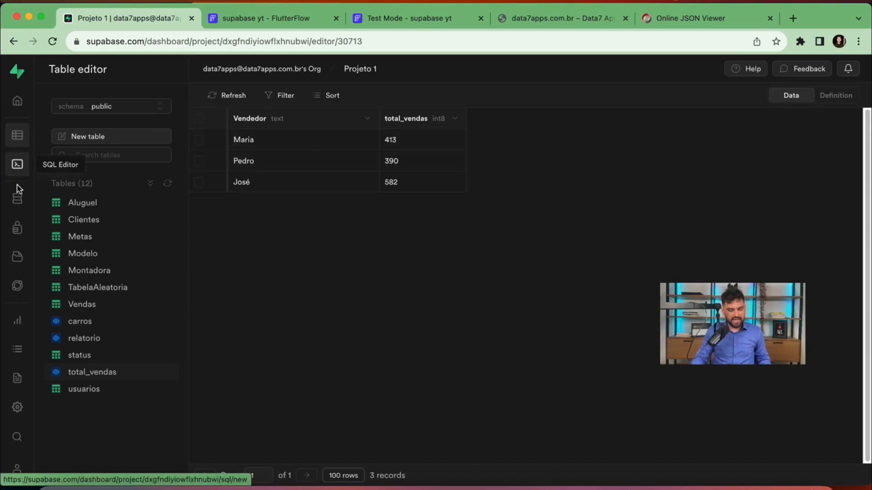
Browse the Database section's Functions and Tables lists
left_click(17, 202)
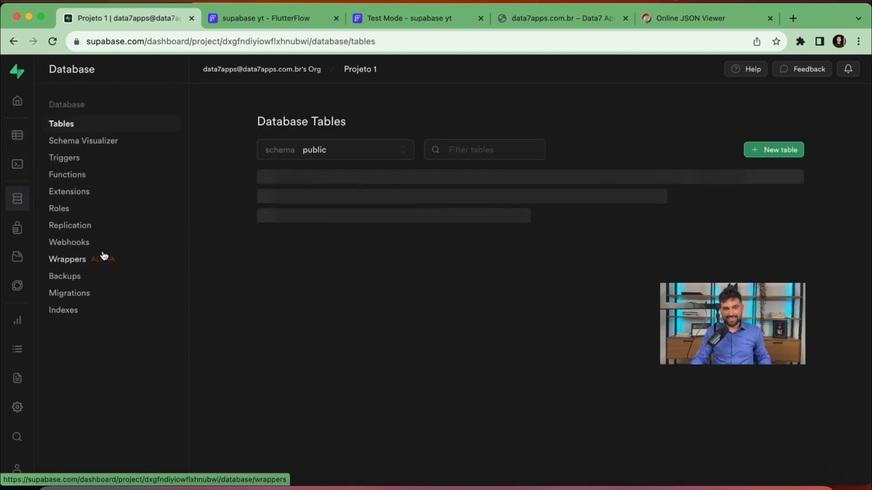
left_click(69, 177)
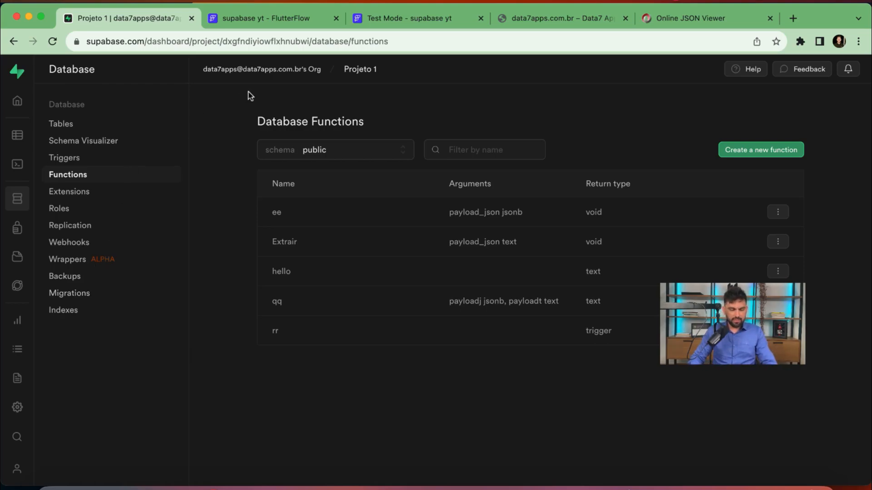
left_click(65, 124)
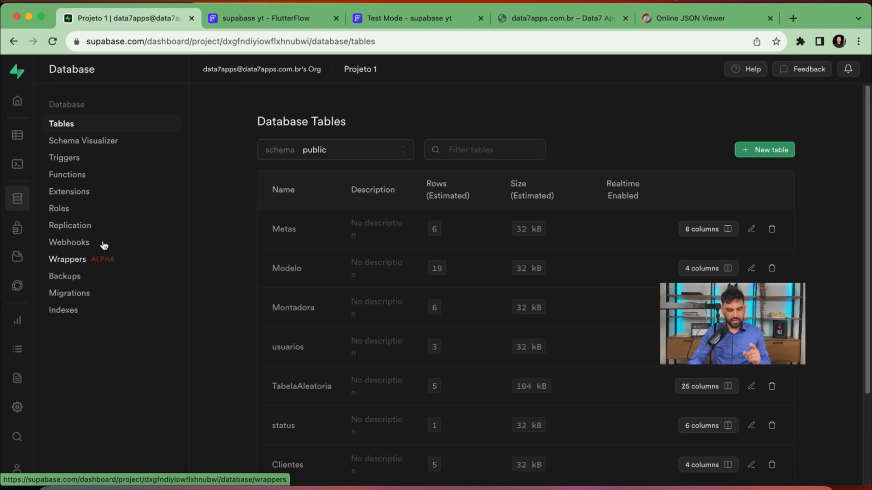
Open the TabelaAleatoria table in the Table editor, then go to the data7apps.com.br site
left_click(19, 136)
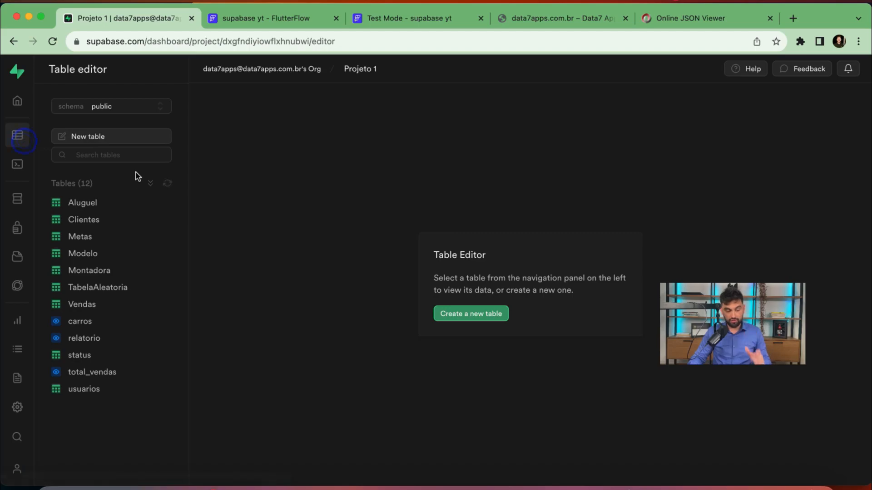
left_click(93, 288)
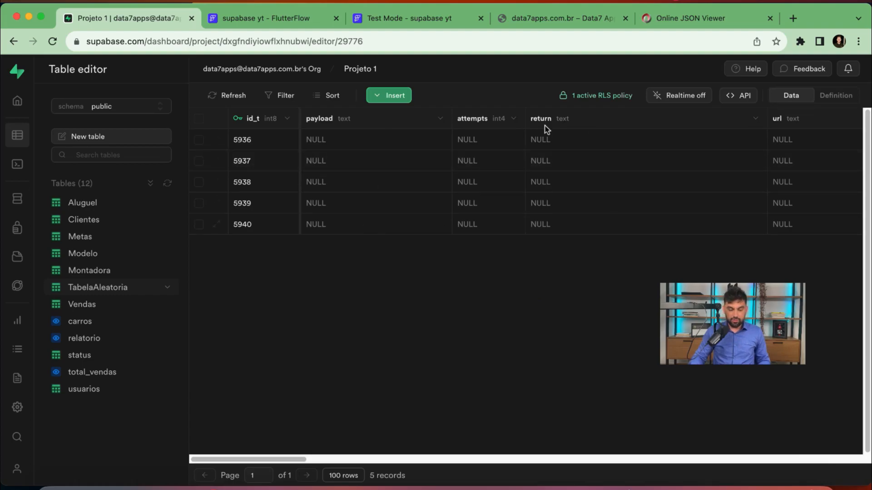
left_click(560, 19)
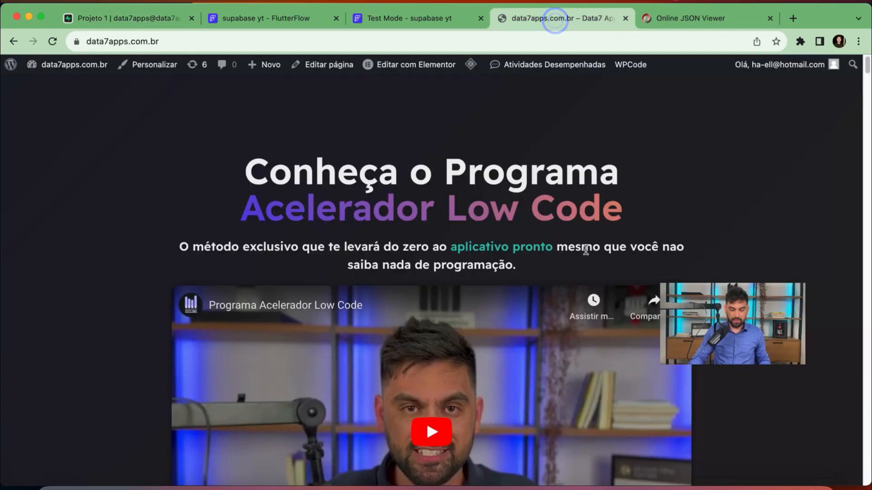
Scroll down the Data7 course page and open the Curso Flutterflow checkout via QUERO MINHA VAGA AGORA
scroll(509, 259, "down", 1)
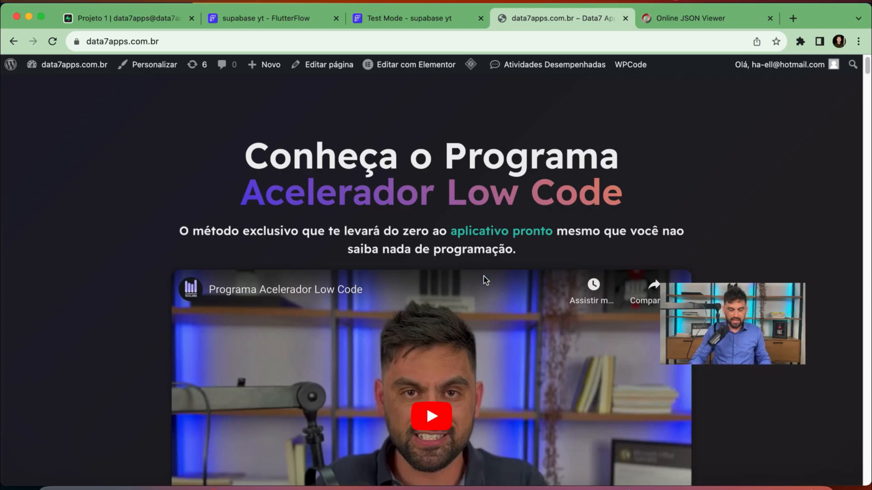
scroll(518, 282, "down", 10)
left_click(476, 383)
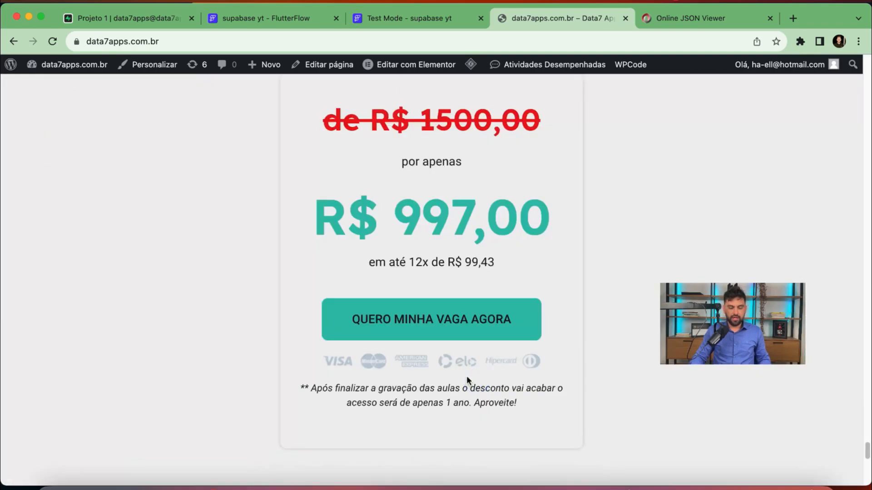
left_click(425, 321)
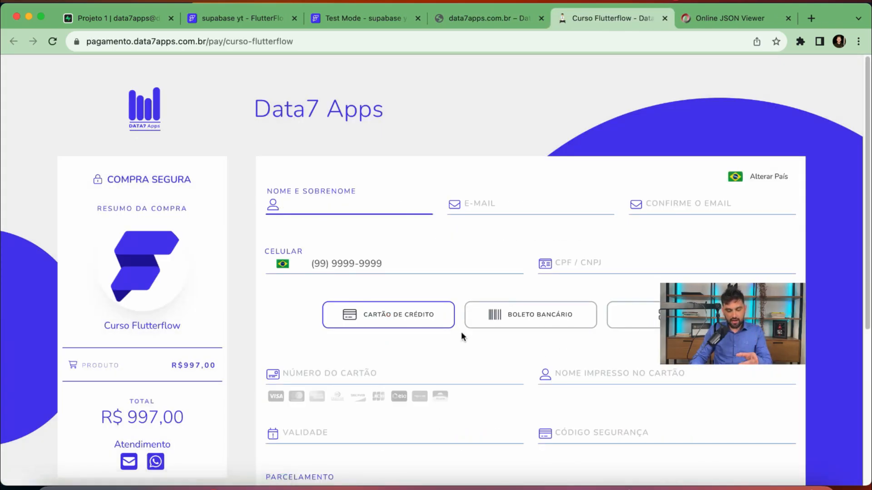
Look over the checkout form, then return to the Supabase TabelaAleatoria table (ids 5936–5940)
scroll(468, 345, "down", 5)
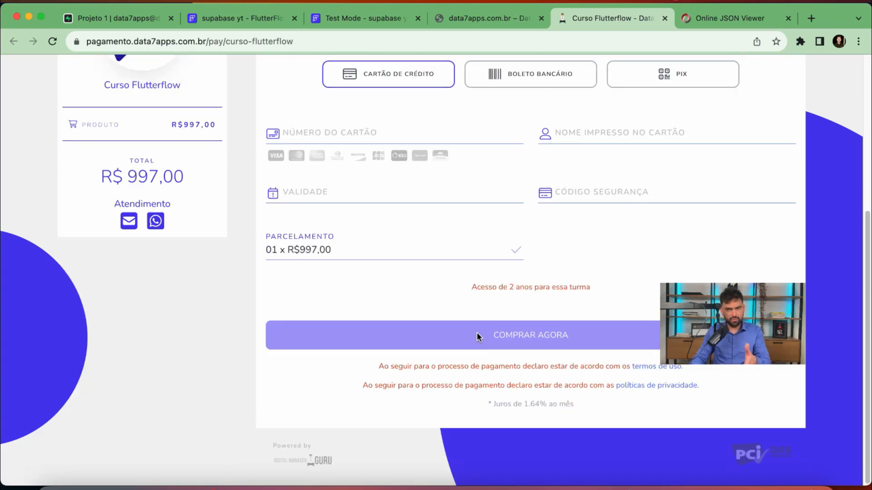
left_click(477, 333)
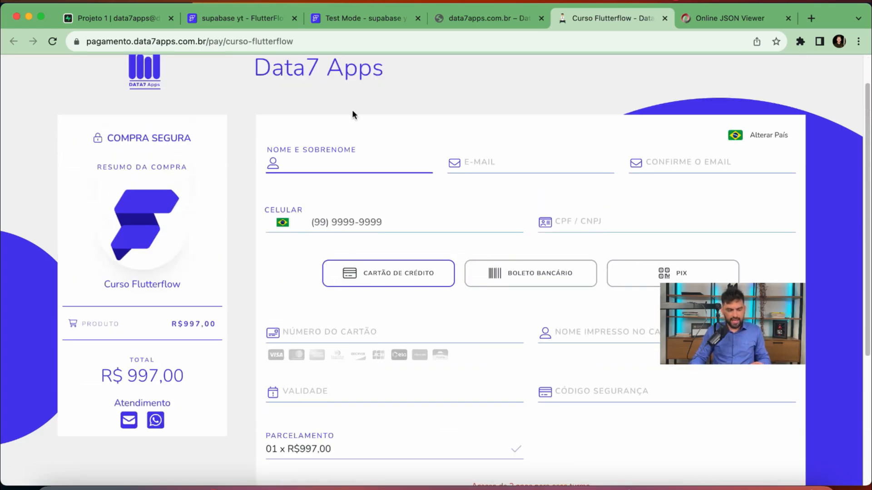
scroll(345, 250, "down", 2)
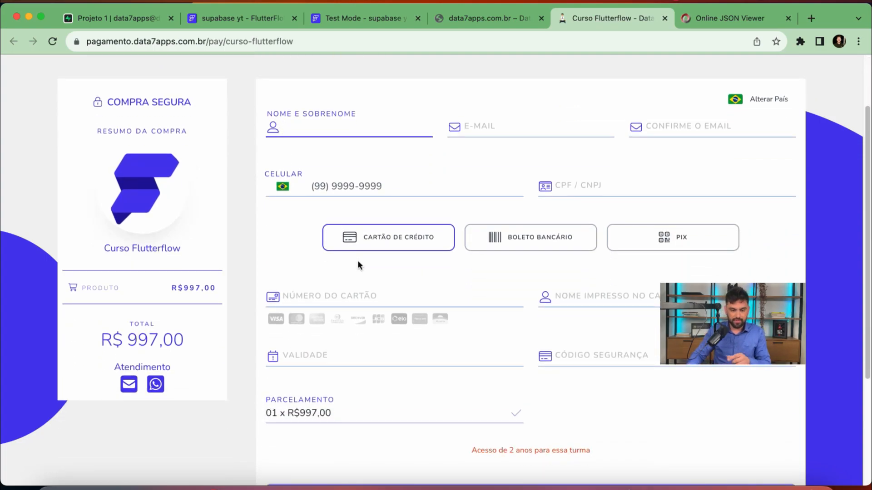
left_click(137, 20)
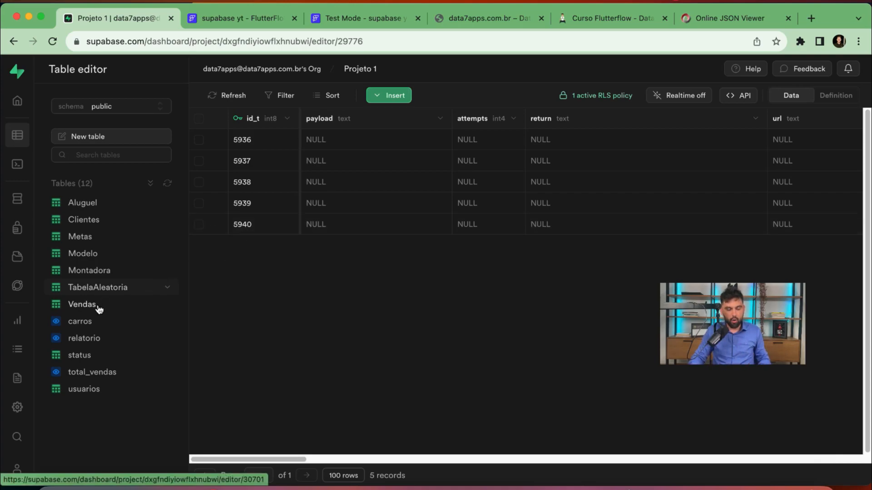
View the Supabase status table's single 997 curitiba record, then bring up the FlutterFlow test app
left_click(90, 354)
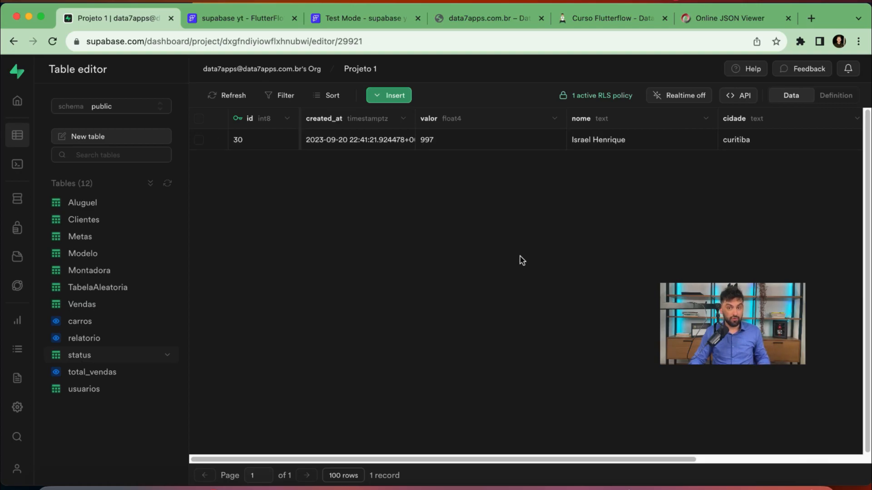
left_click(266, 15)
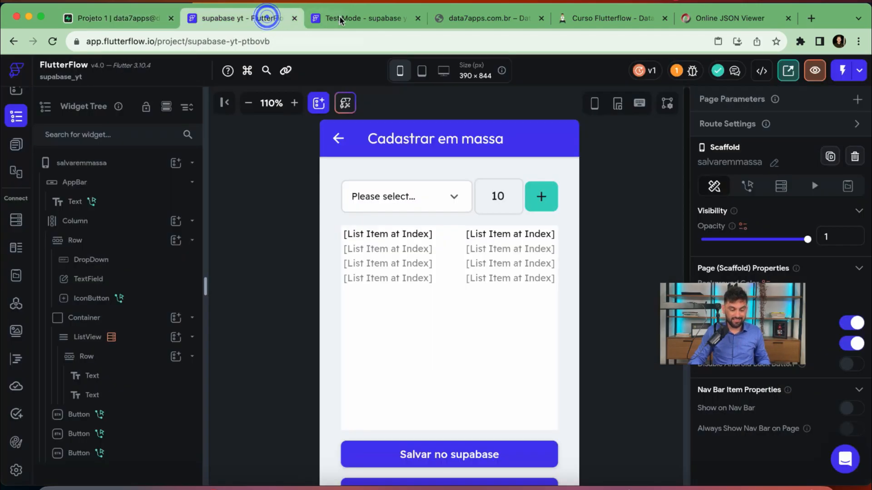
left_click(349, 18)
Reset the preview to 100% and check Status Pagamento's R$ 997 billet_printed curitiba payment, then return to checkout
left_click(285, 111)
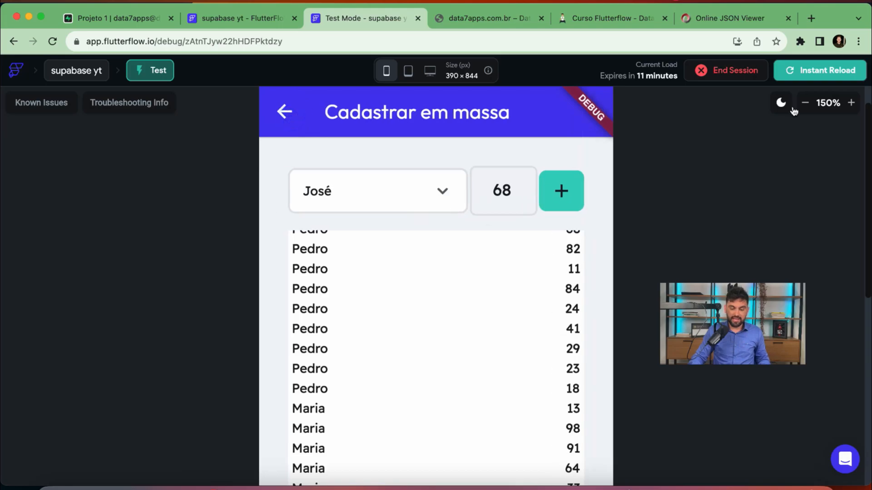
left_click(805, 103)
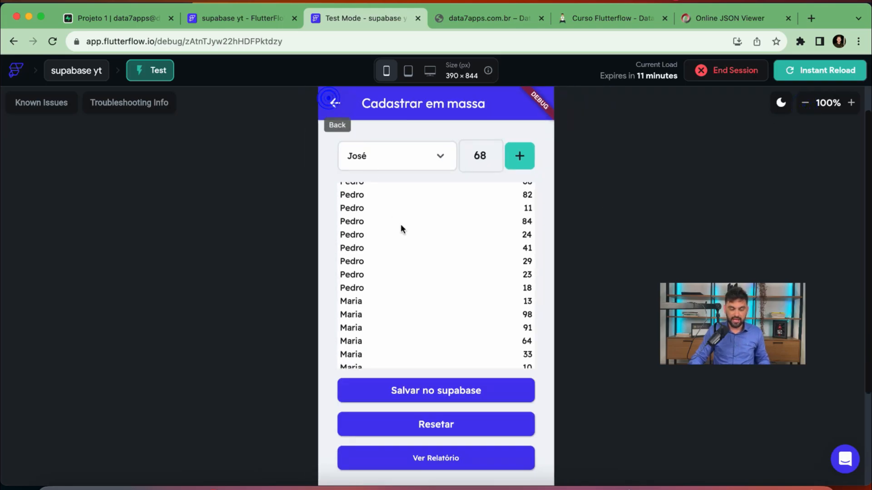
left_click(336, 109)
left_click(432, 194)
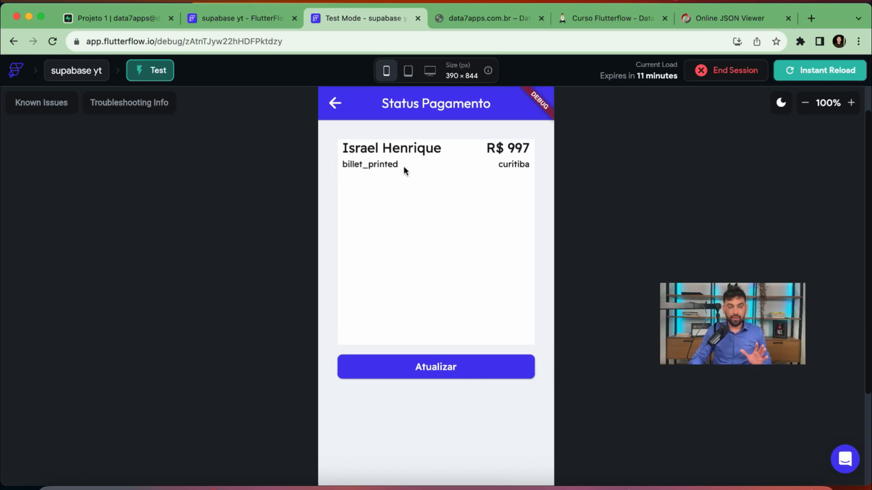
left_click(591, 19)
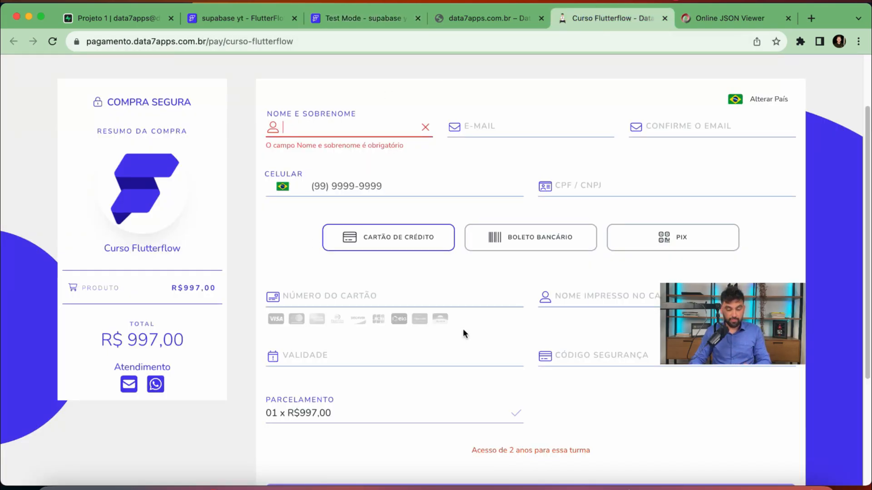
Scroll to COMPRAR AGORA, then view the previous purchase's billet_printed webhook payload in Online JSON Viewer
scroll(463, 331, "down", 3)
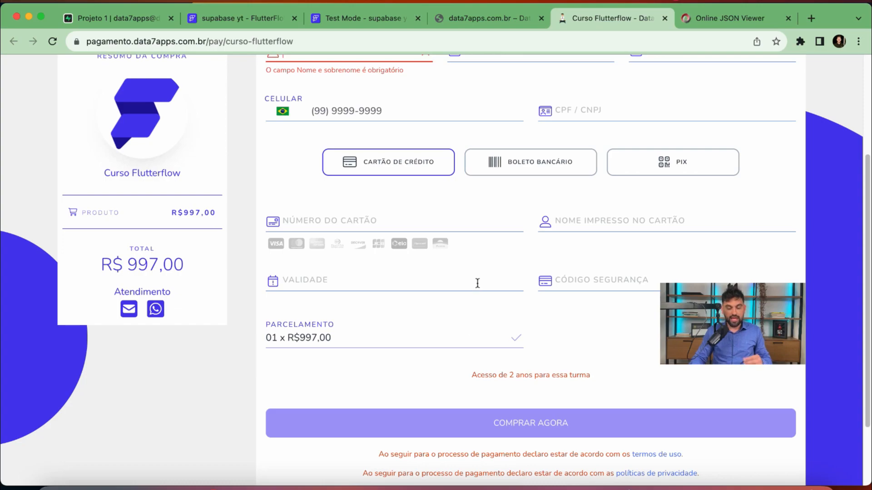
left_click(701, 22)
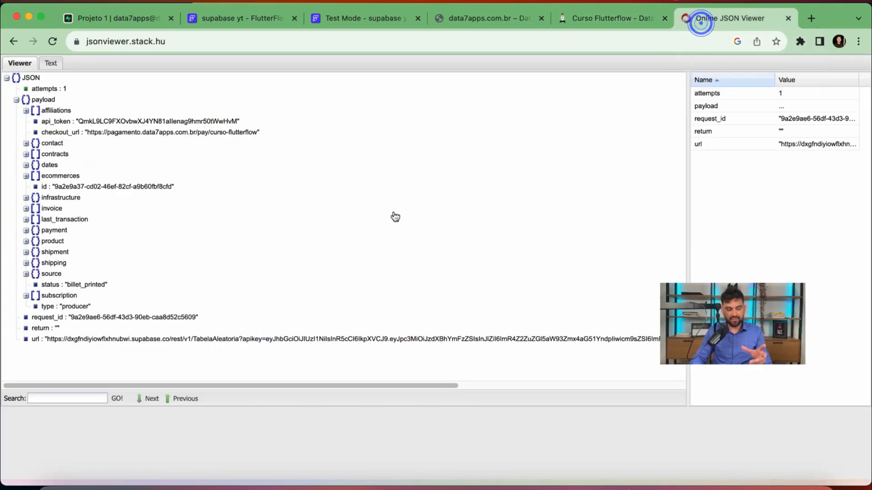
Collapse and re-expand the JSON root and payload nodes, then recheck the R$ 997 status in FlutterFlow
left_click(7, 78)
left_click(7, 78)
left_click(16, 99)
left_click(16, 100)
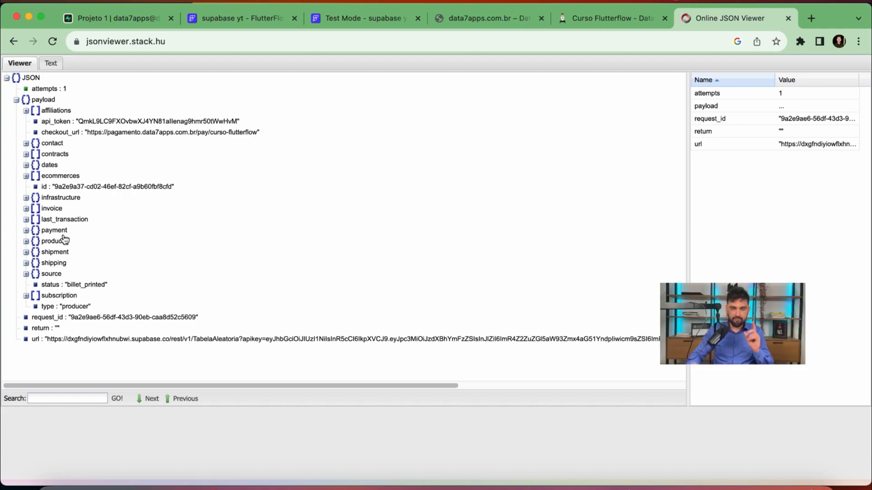
left_click(364, 22)
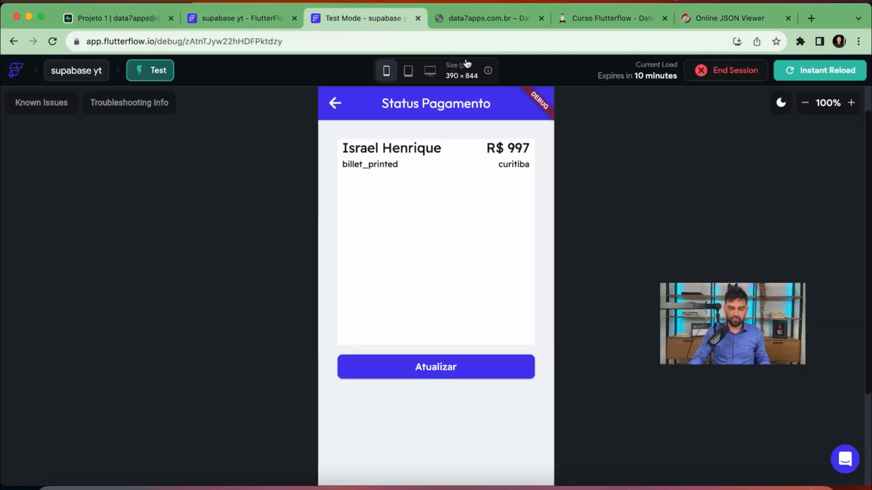
On the checkout form, enter the buyer's full name and e-mail address, fixing typos
left_click(587, 17)
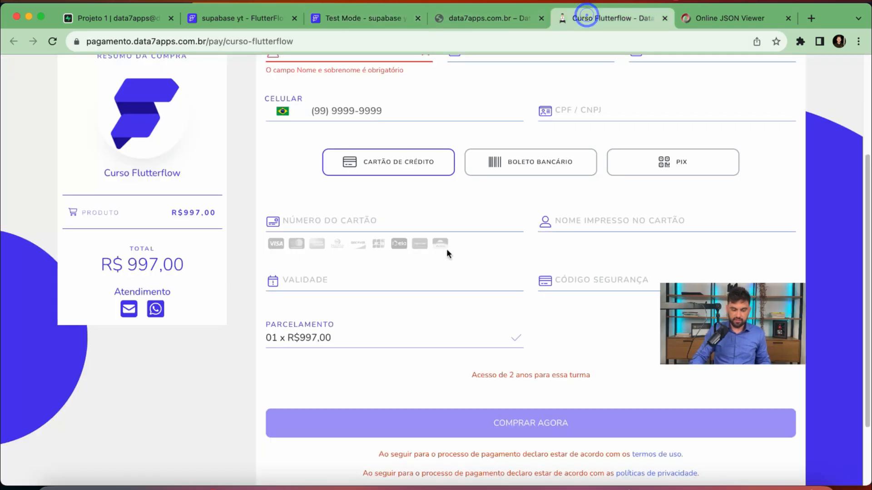
scroll(445, 247, "up", 3)
left_click(306, 164)
type("STEFANI")
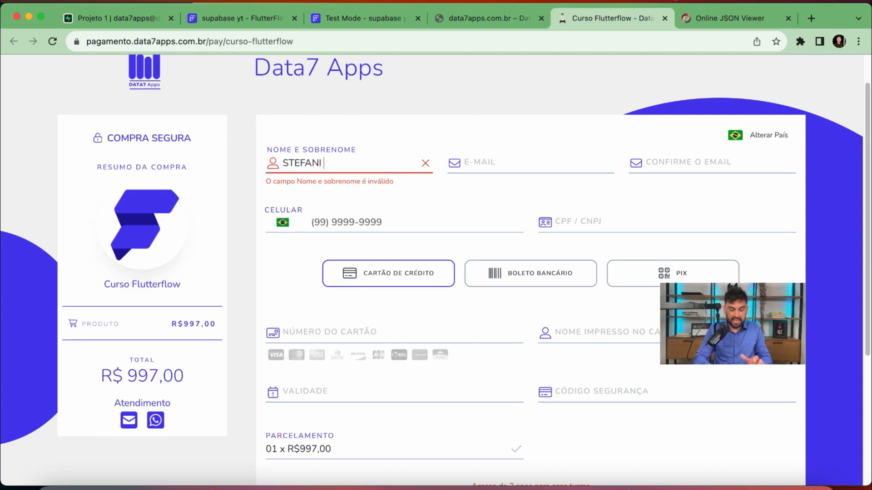
type(" P")
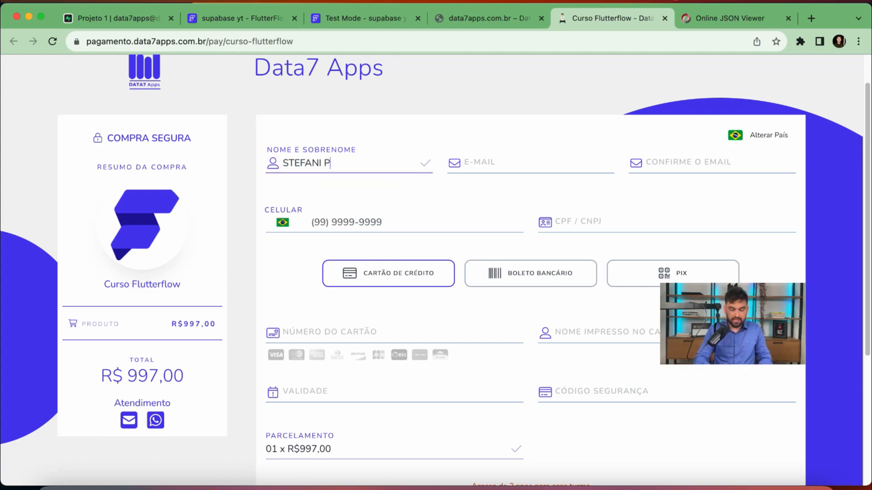
left_click(485, 169)
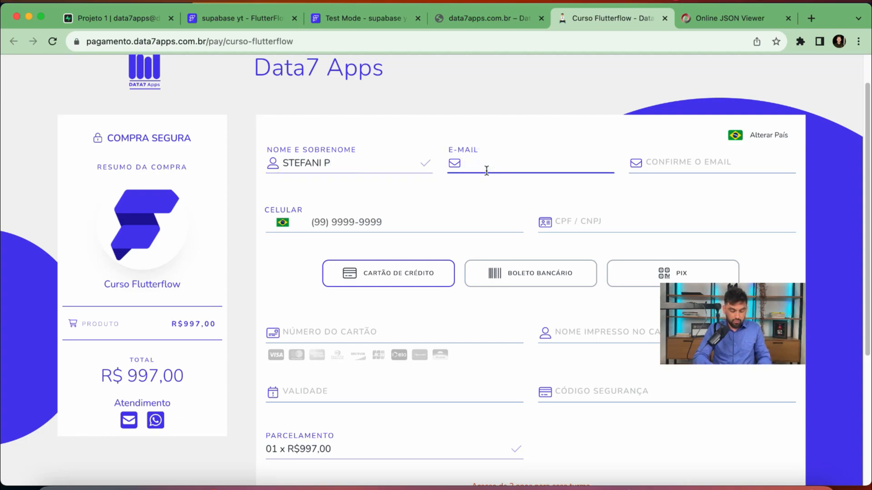
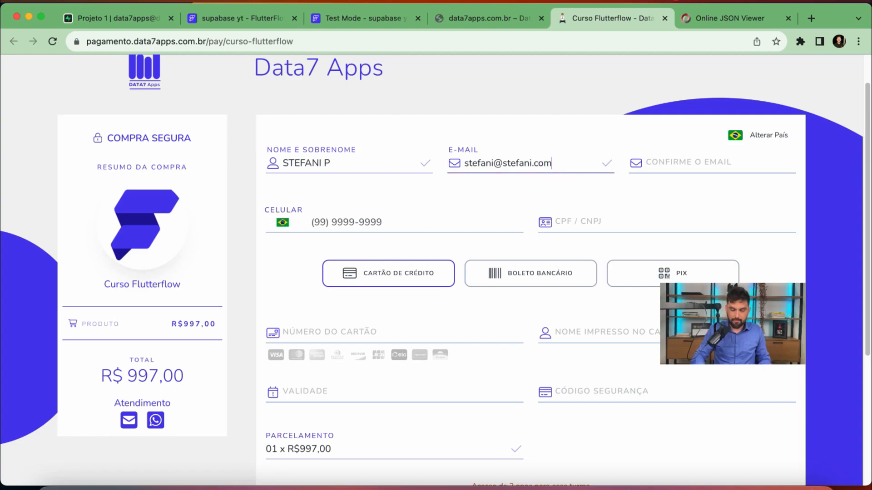
Fill in the e-mail confirmation and mobile number, and clear the invalid CPF entry
left_click(669, 162)
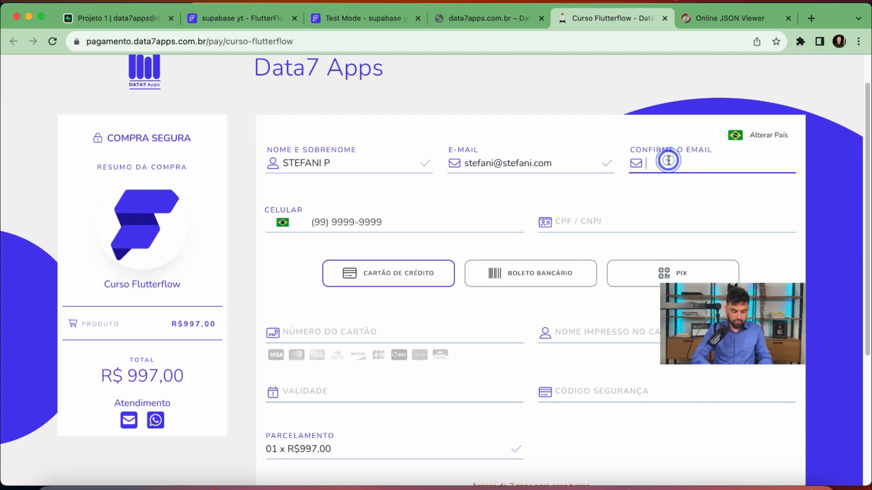
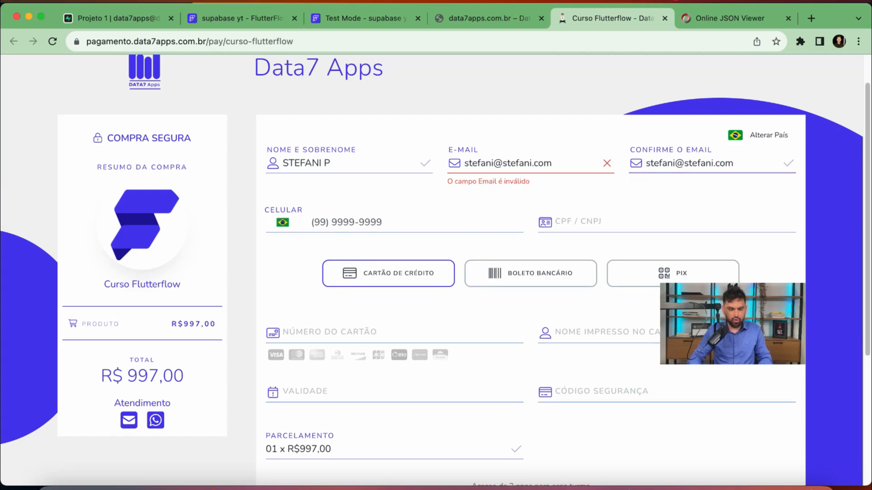
left_click(439, 230)
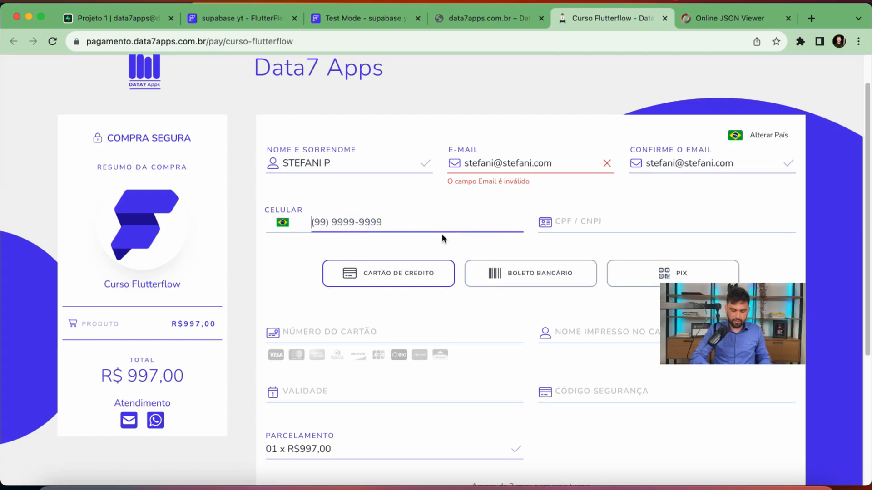
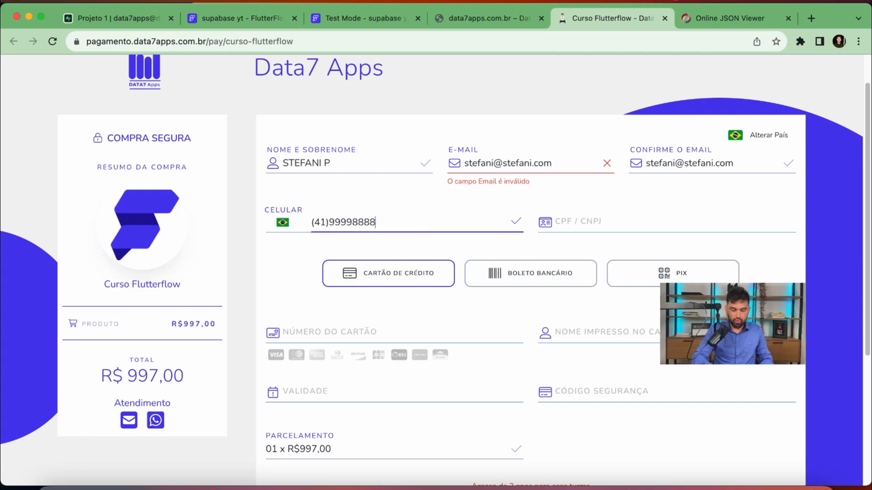
left_click(607, 222)
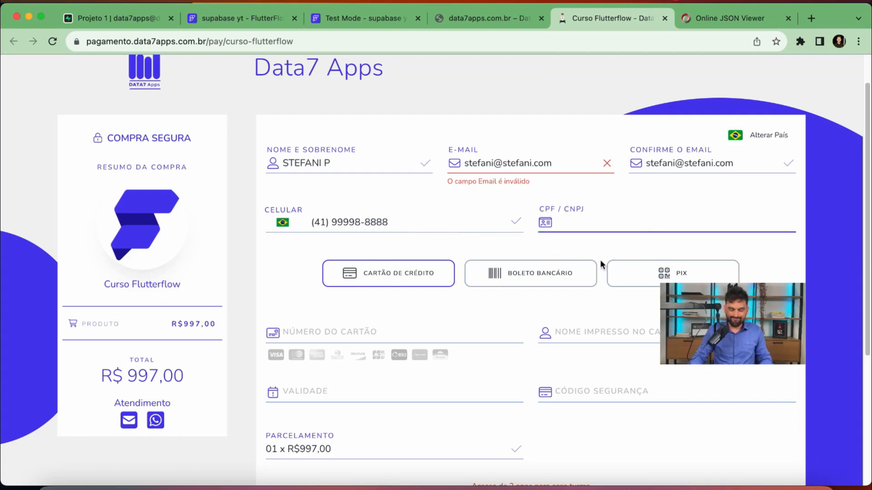
type("2828282728828")
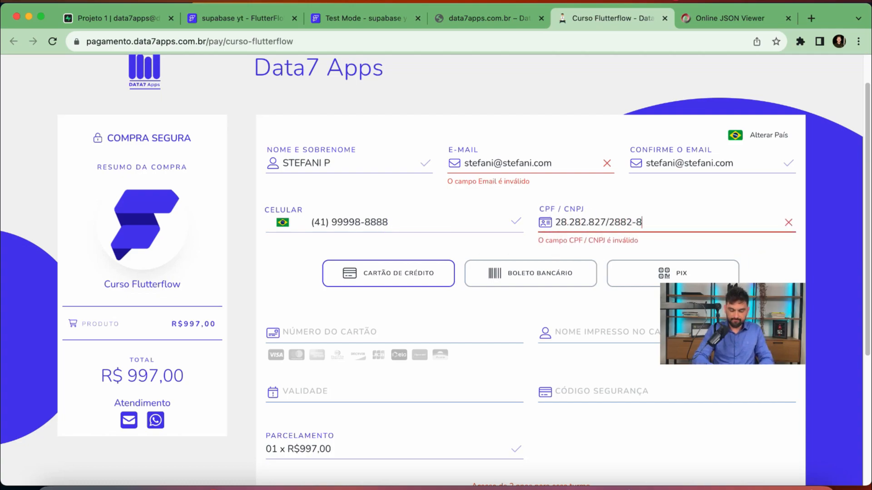
key("BackSpace")
key("BackSpace")
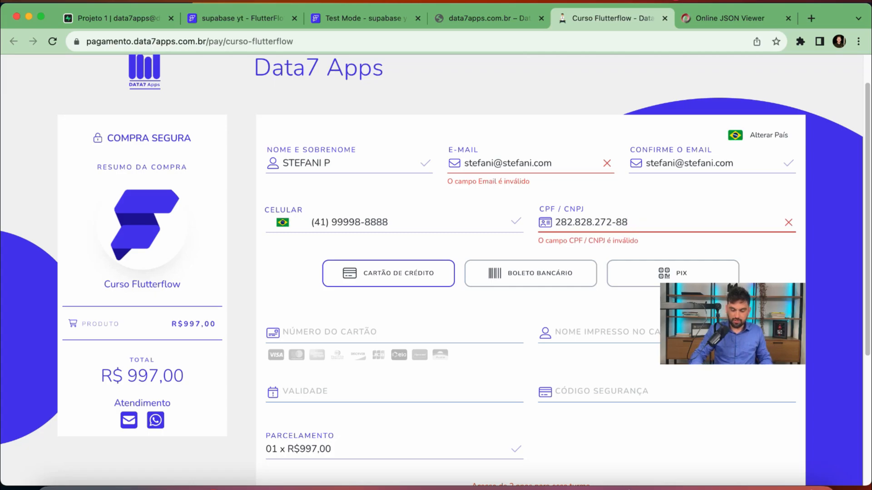
left_click_drag(657, 226, 534, 224)
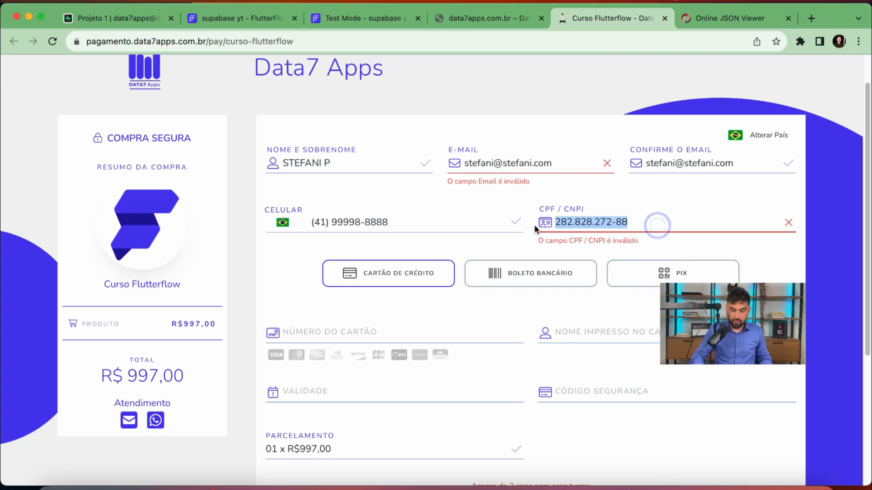
key("BackSpace")
Search Google for 'gerador de cpf' in a new tab
left_click(810, 18)
type("gera")
key("Return")
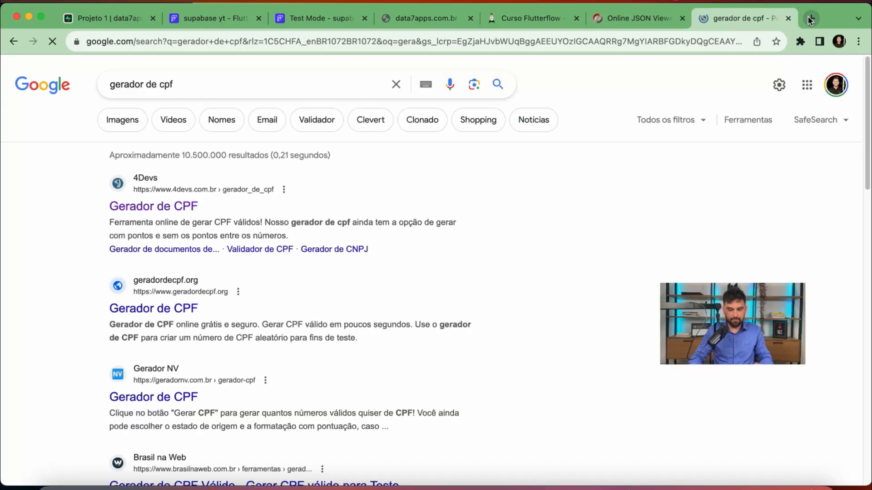
Generate a CPF with 4Devs Gerador de CPF and paste it into the checkout's CPF / CNPJ field
left_click(145, 204)
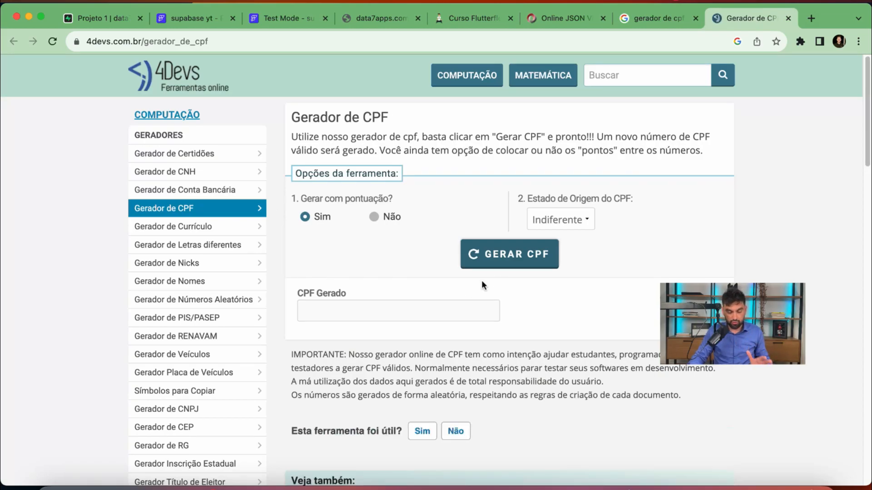
left_click(508, 259)
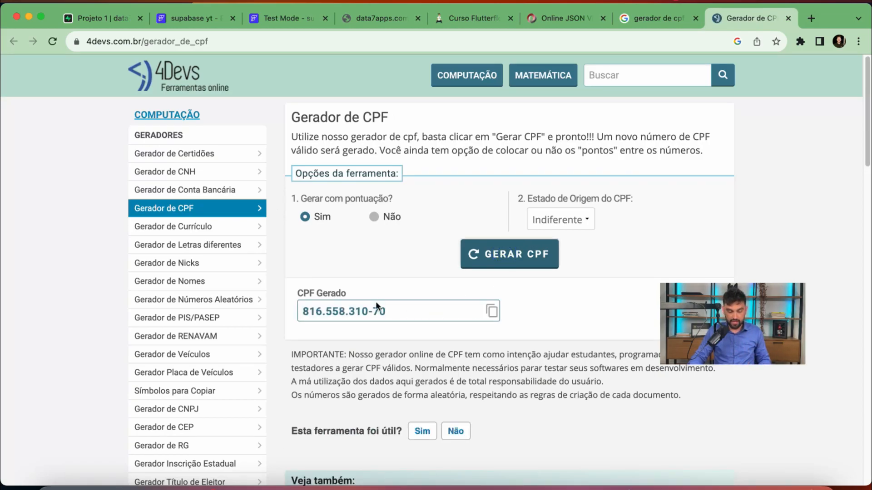
left_click(491, 310)
left_click(661, 23)
left_click(463, 20)
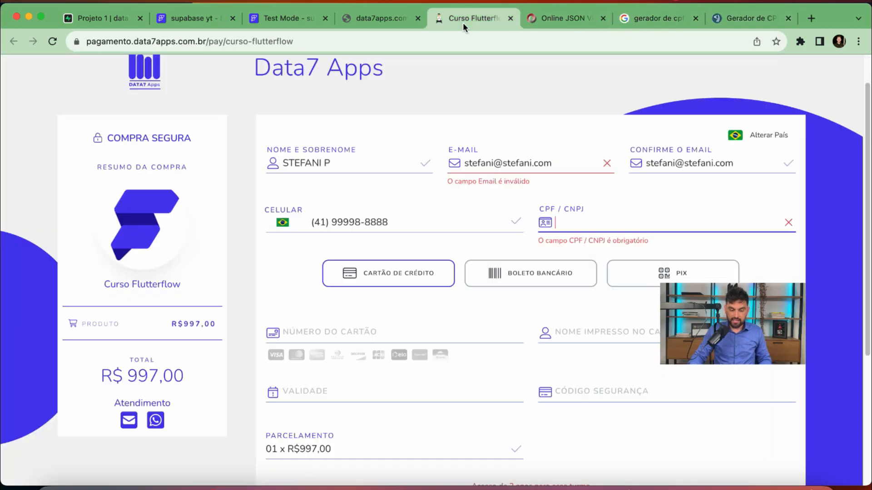
left_click(583, 221)
key("super+v")
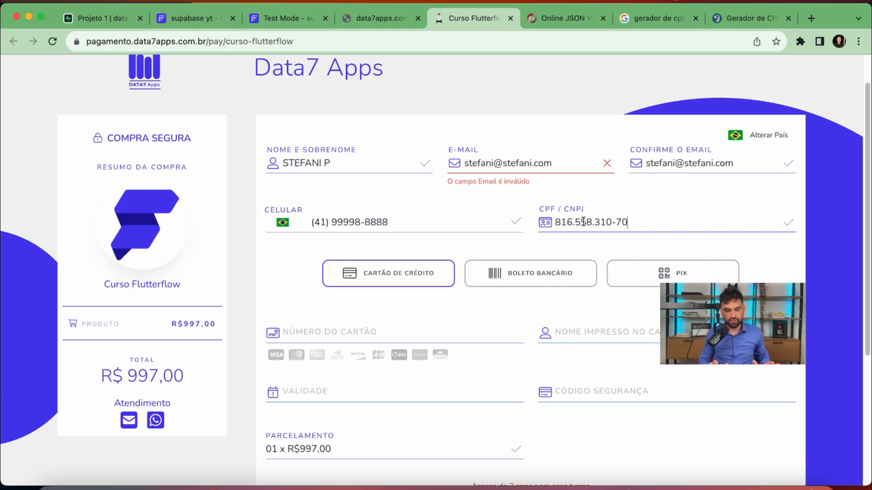
Select Boleto Bancário as the checkout payment method
scroll(591, 218, "down", 1)
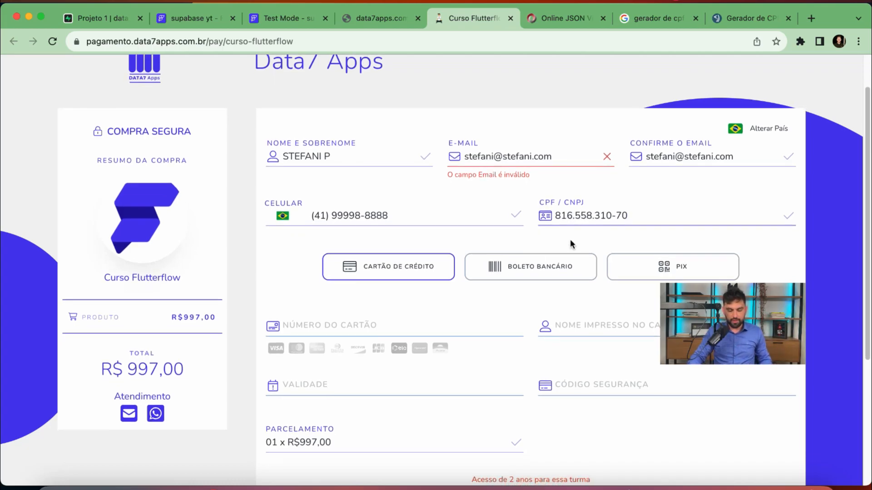
left_click(518, 269)
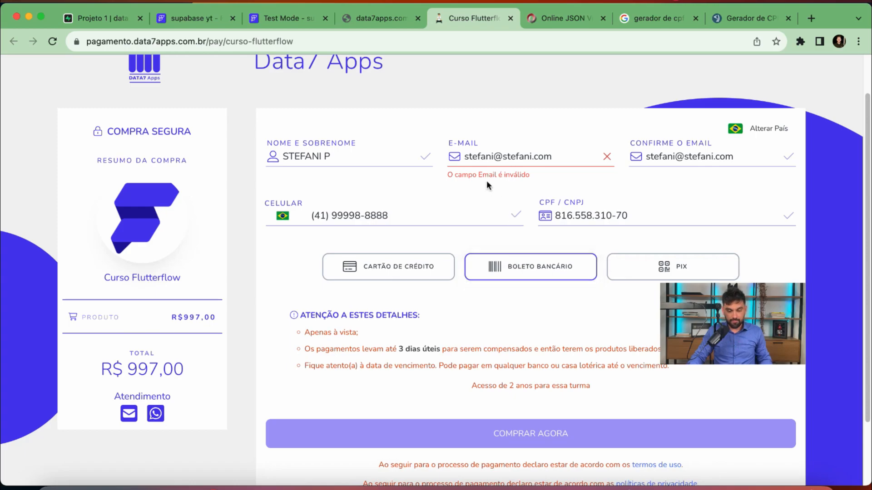
left_click(569, 156)
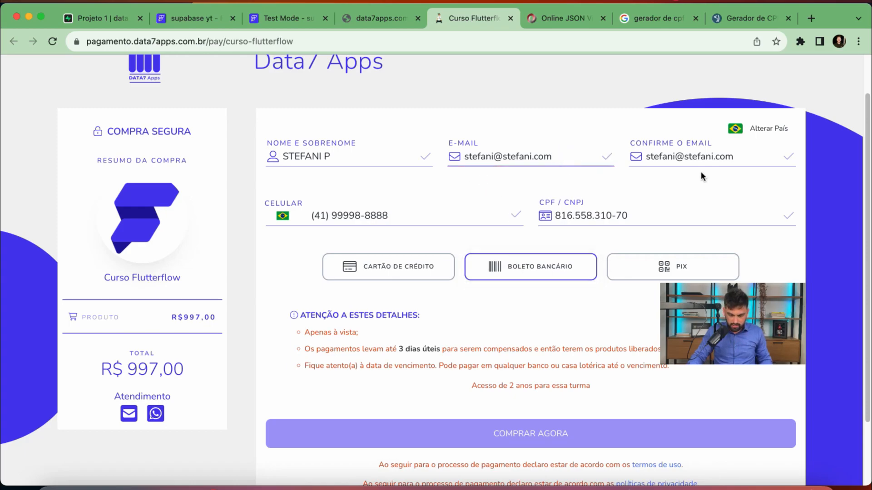
scroll(580, 313, "down", 2)
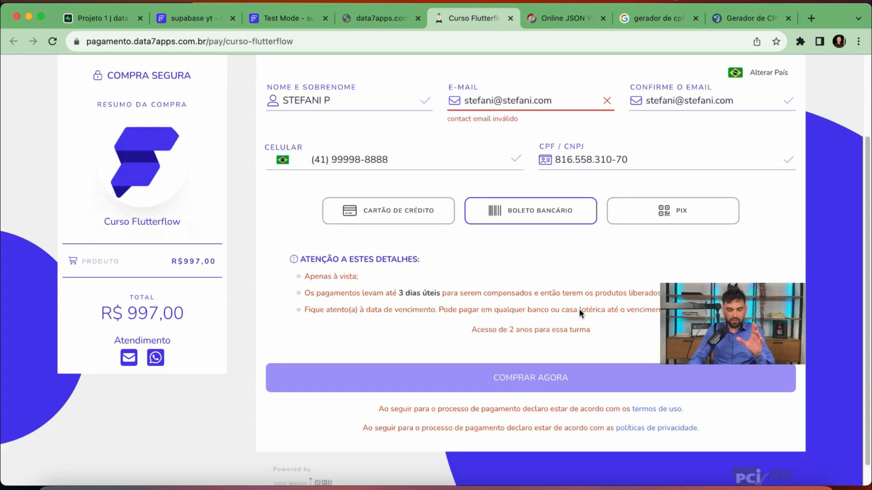
left_click_drag(711, 319, 151, 273)
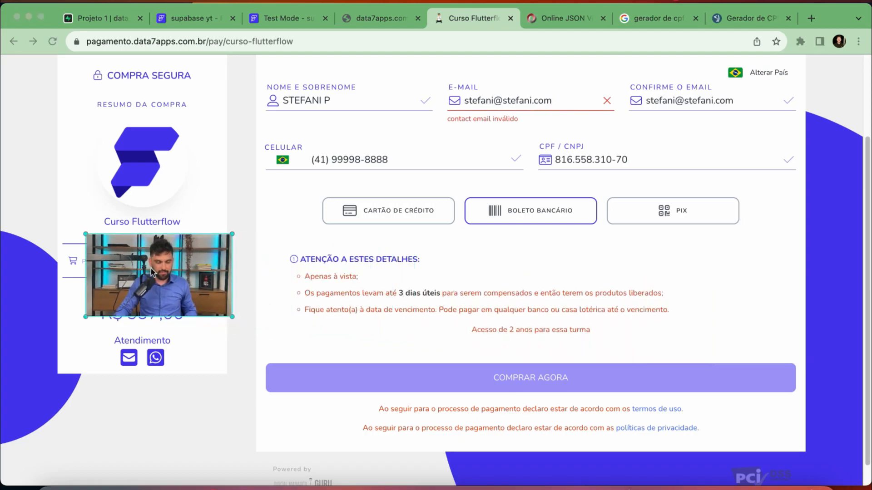
left_click(523, 210)
left_click(523, 213)
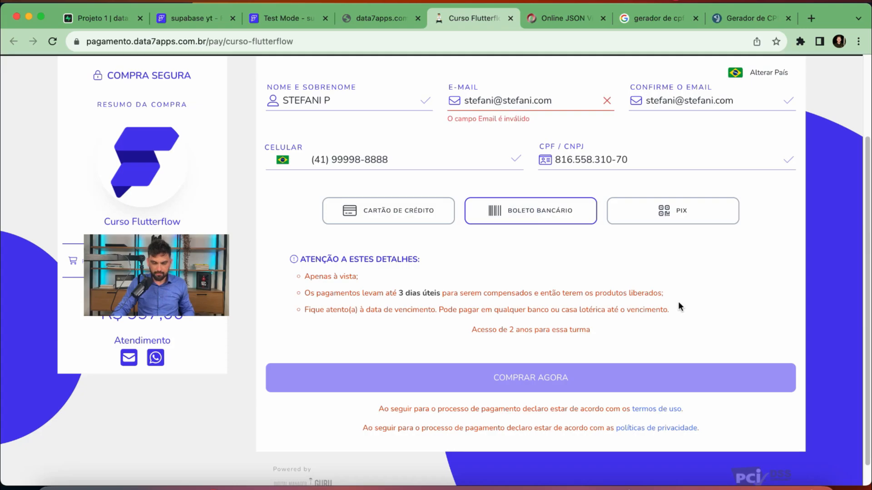
Replace both e-mail fields with the same valid gmail address and reconfirm boleto payment
scroll(640, 323, "up", 2)
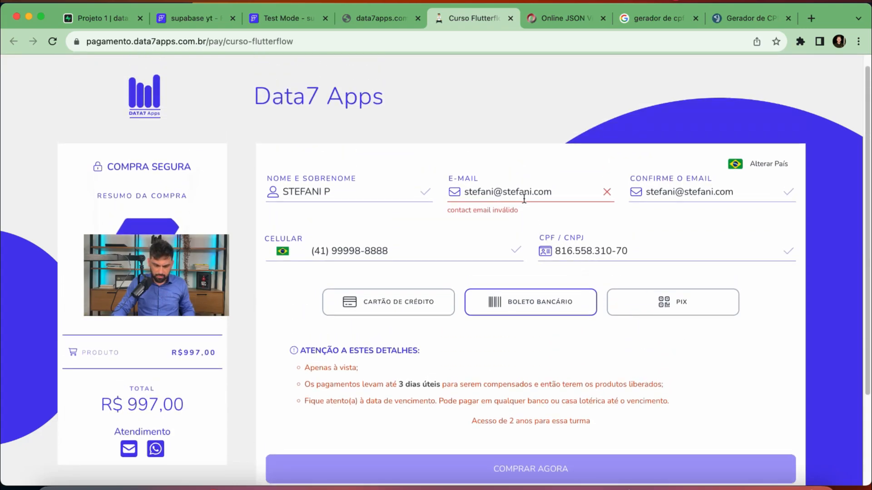
left_click(555, 194)
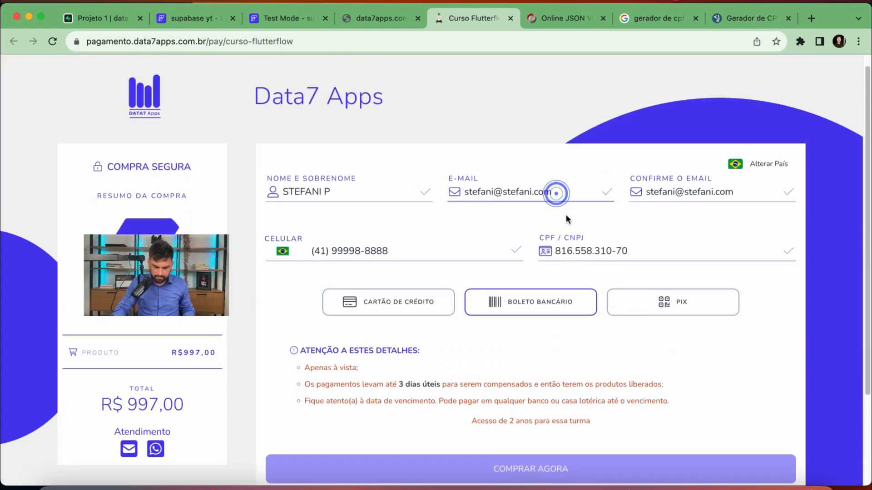
left_click_drag(502, 191, 605, 196)
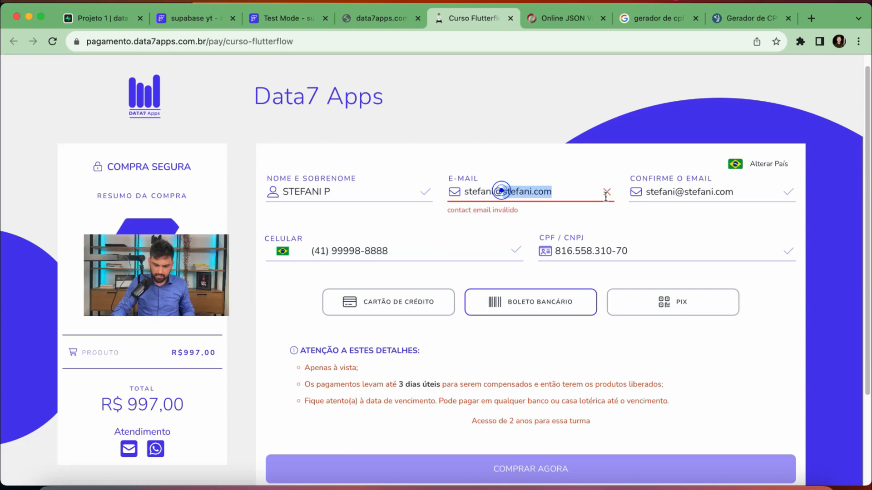
double_click(586, 191)
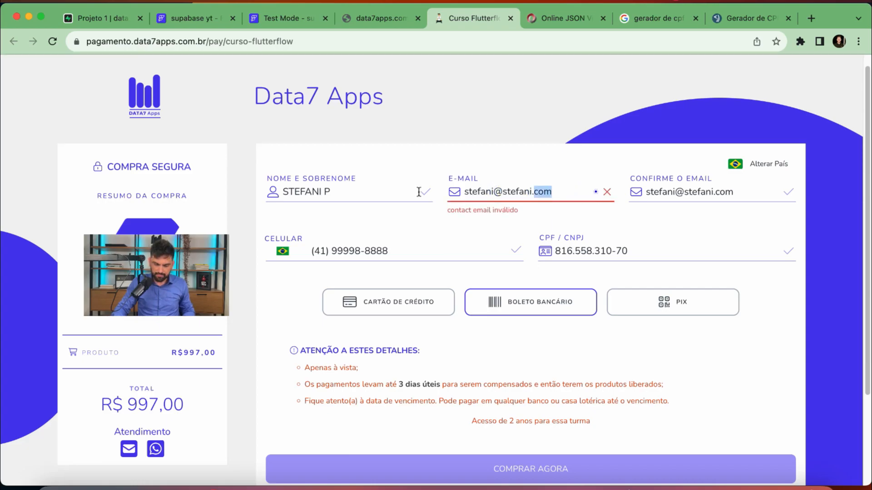
triple_click(593, 190)
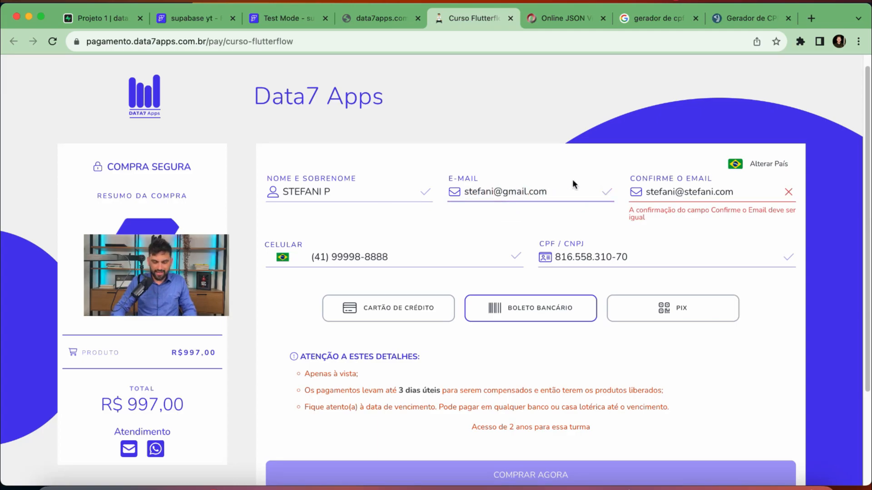
triple_click(701, 190)
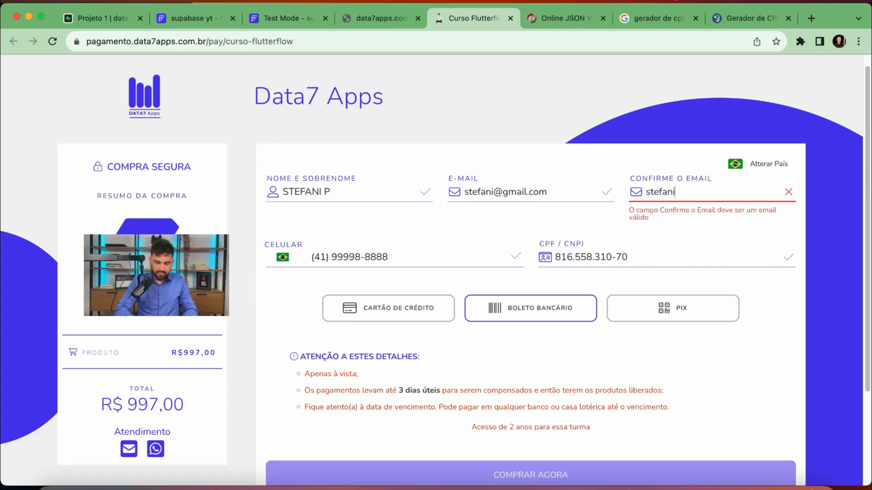
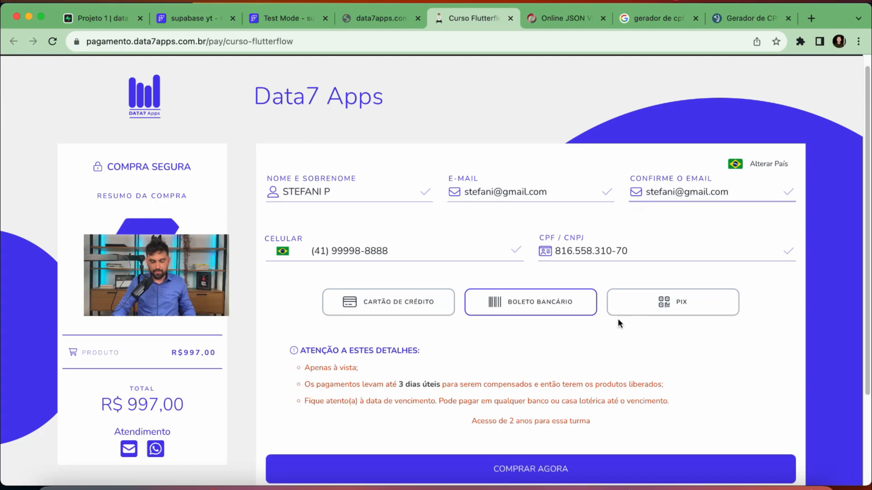
left_click(566, 308)
Submit the boleto purchase with COMPRAR AGORA, review the R$997,00 invoice, then open the FlutterFlow status app
scroll(632, 367, "down", 2)
left_click(537, 423)
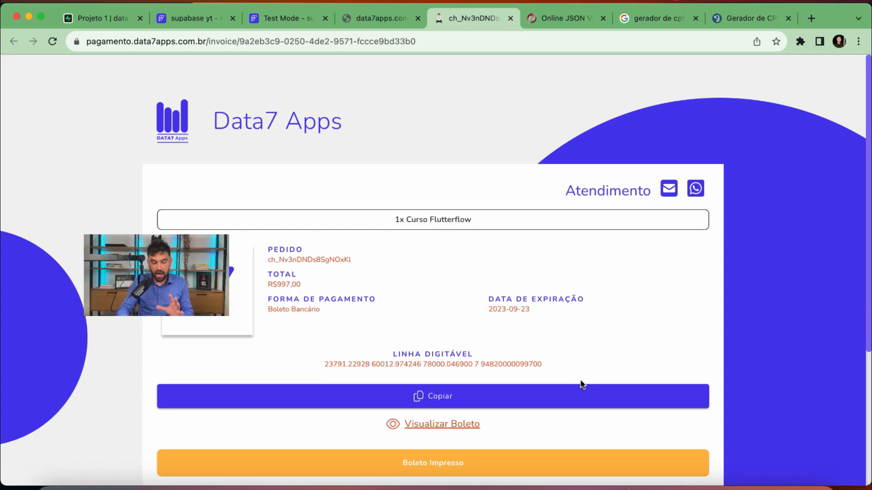
scroll(503, 299, "down", 3)
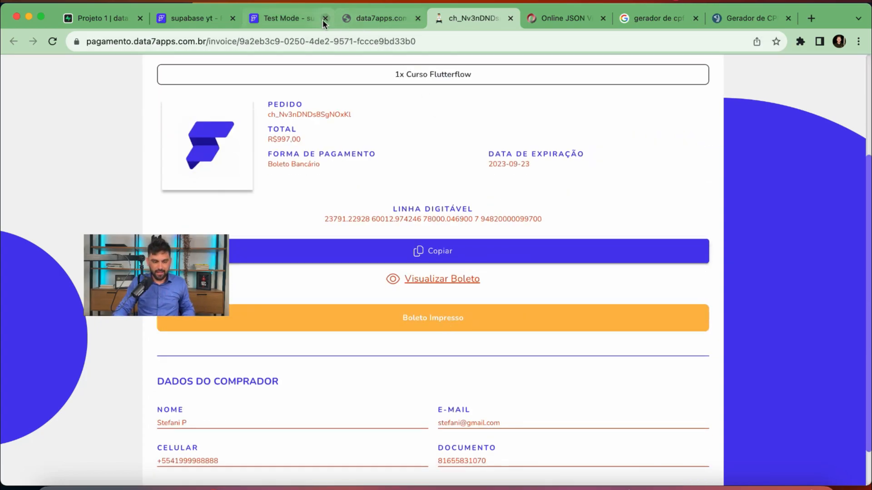
left_click(280, 20)
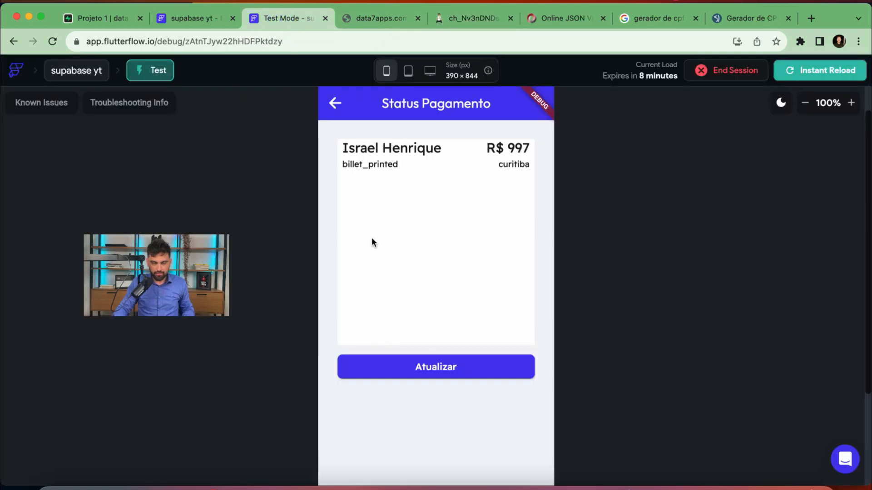
Refresh Status Pagamento repeatedly, then confirm the new id 31 row (997, curitiba) in Supabase's status table
left_click(449, 377)
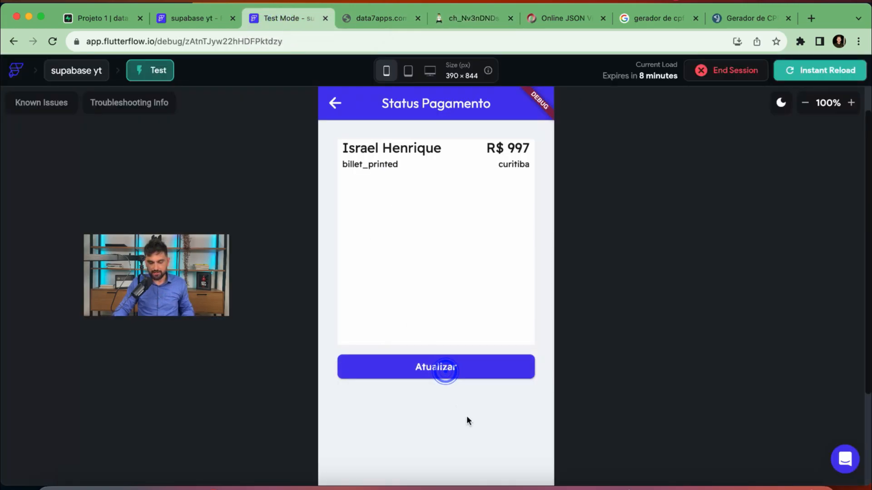
left_click(443, 369)
scroll(576, 337, "up", 1)
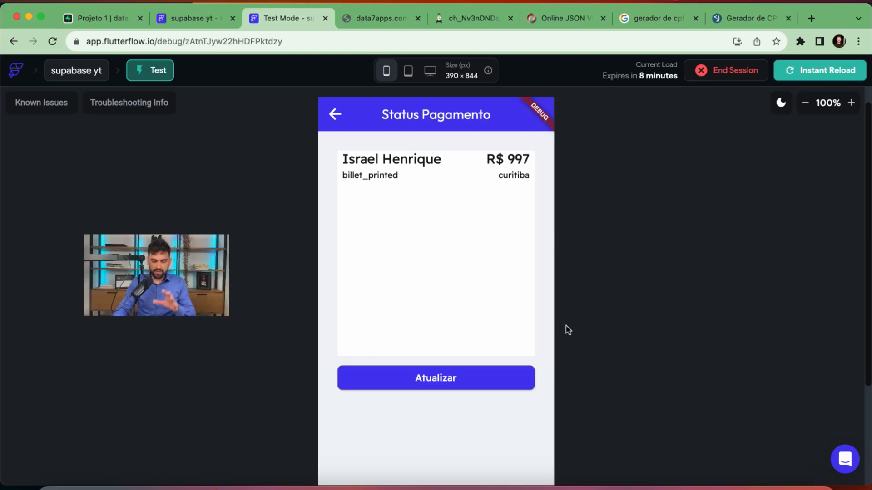
left_click(464, 375)
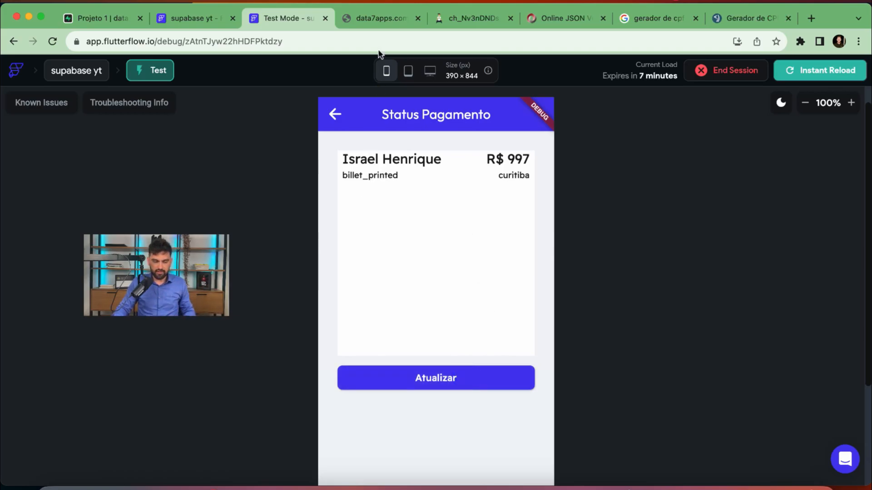
left_click(118, 18)
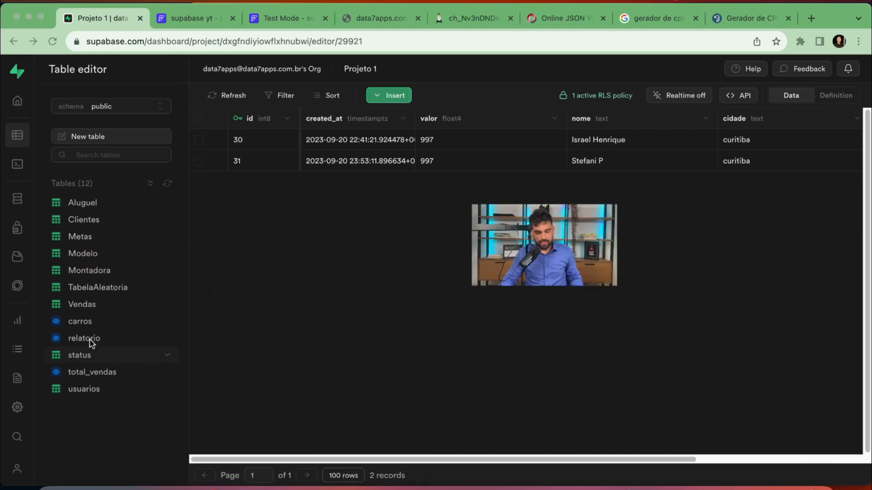
Refresh the FlutterFlow status page to show the second R$ 997 billet_printed payment
left_click(274, 17)
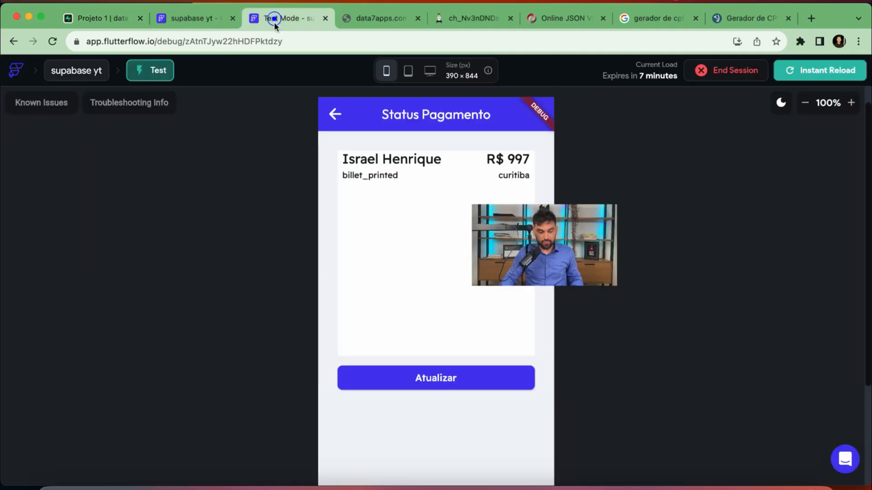
left_click(408, 378)
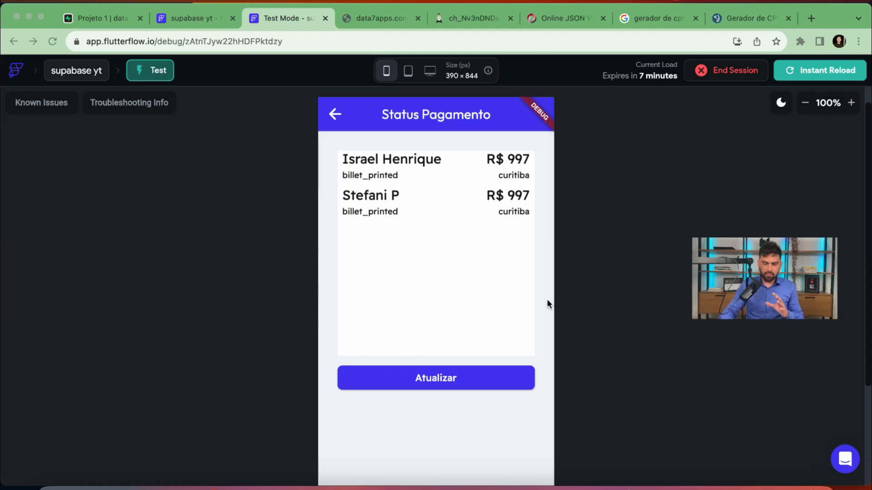
left_click(370, 18)
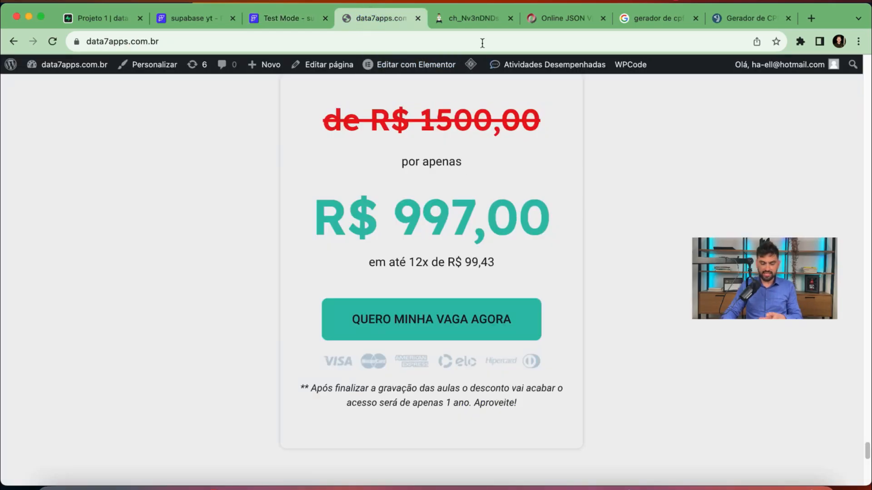
Review the R$997,00 Curso Flutterflow boleto invoice, then return to the Supabase payments table
left_click(470, 20)
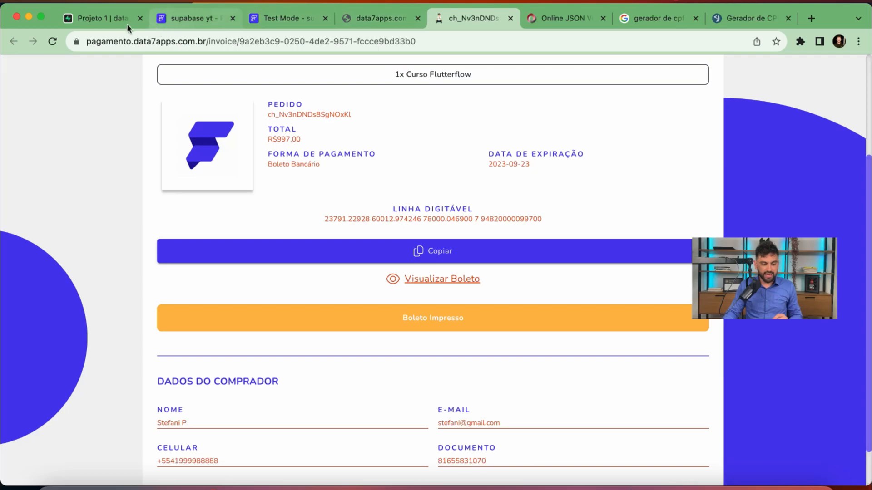
left_click(109, 19)
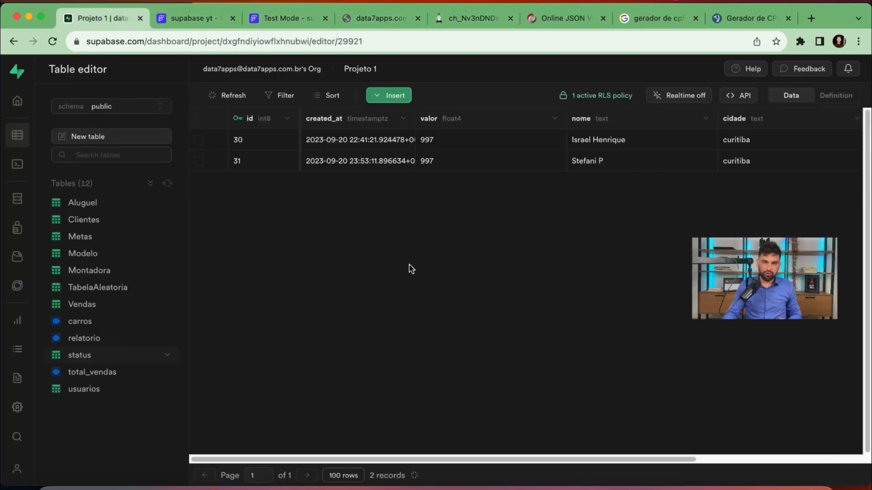